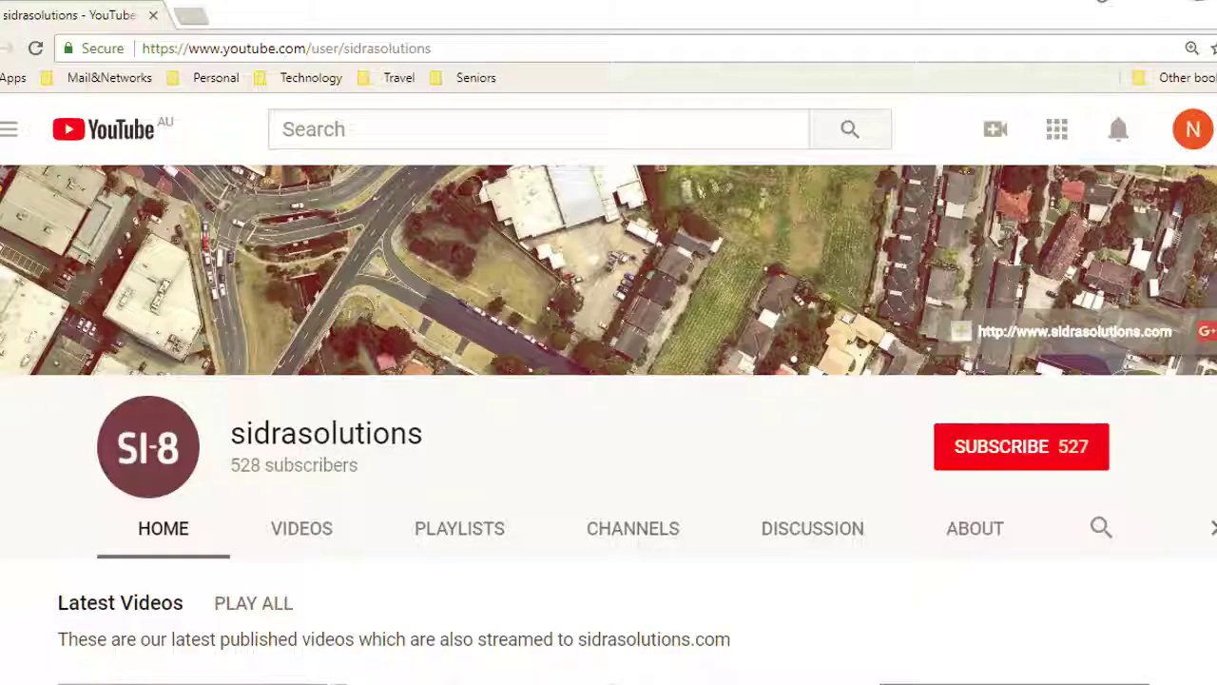
# - Subscribe to the sidrasolutions YouTube channel
pyautogui.click(1028, 452)
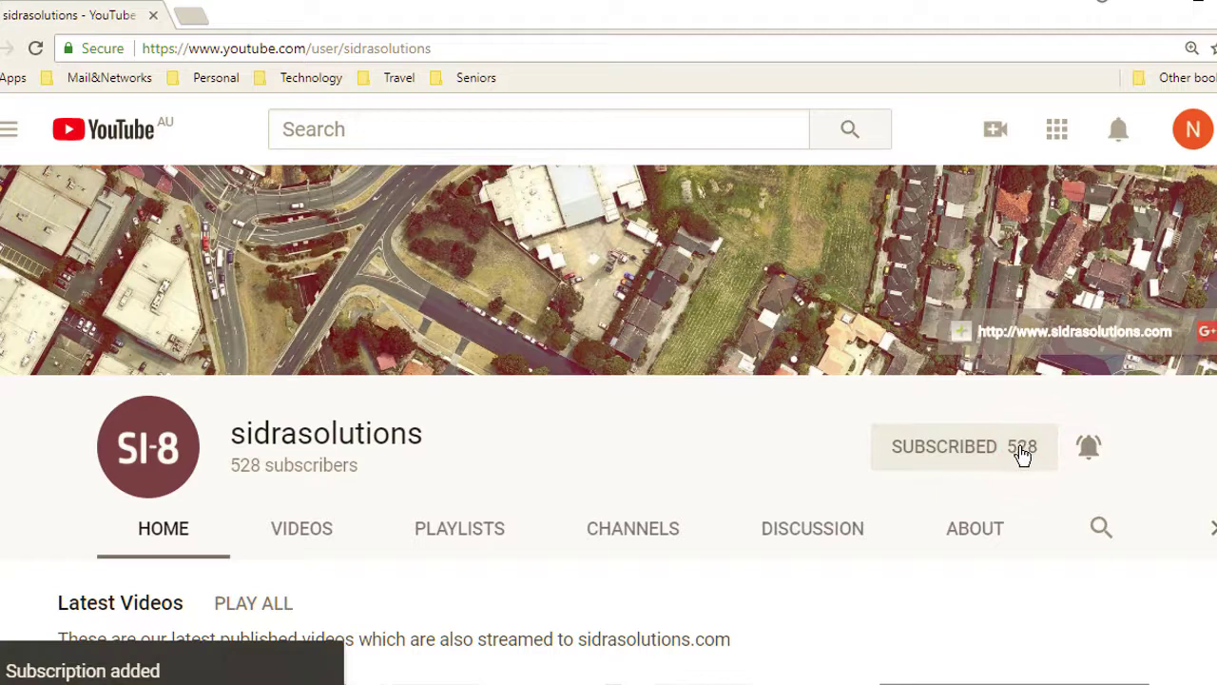
# - Turn on channel notifications, then step through Intersection, Movement and Lane Output to Peak Flow Factor
pyautogui.click(1092, 453)
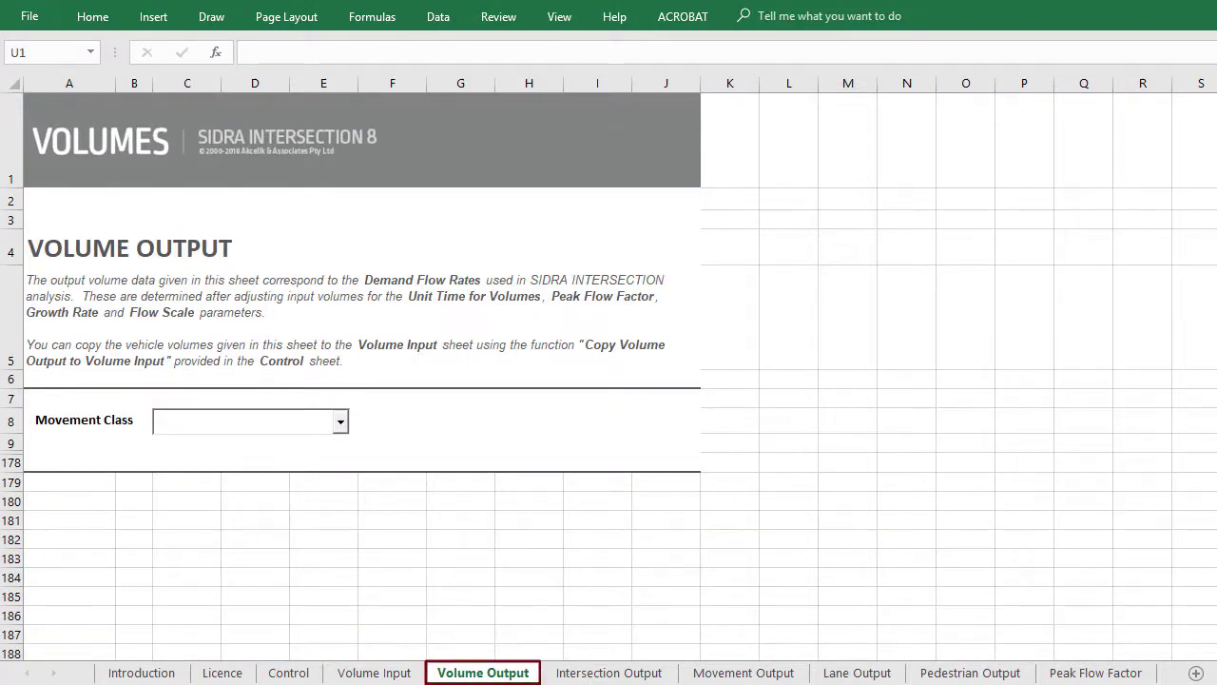
pyautogui.hotkey('ctrl', 'pagedown')
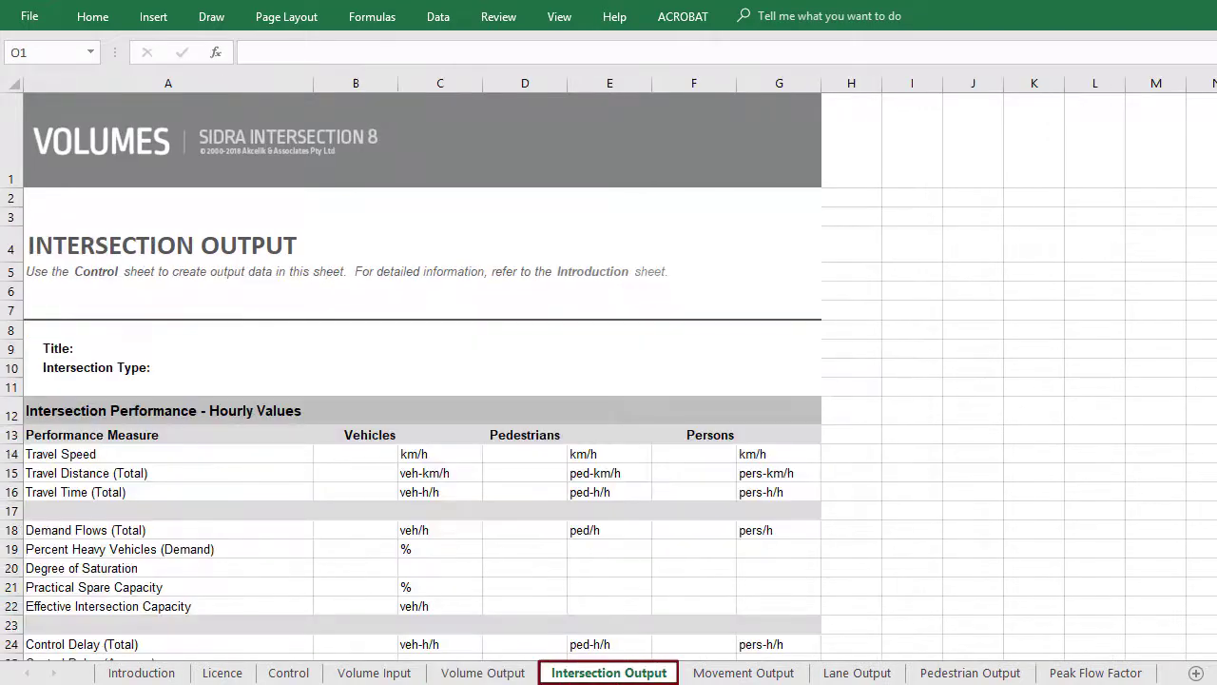
pyautogui.hotkey('ctrl', 'pagedown')
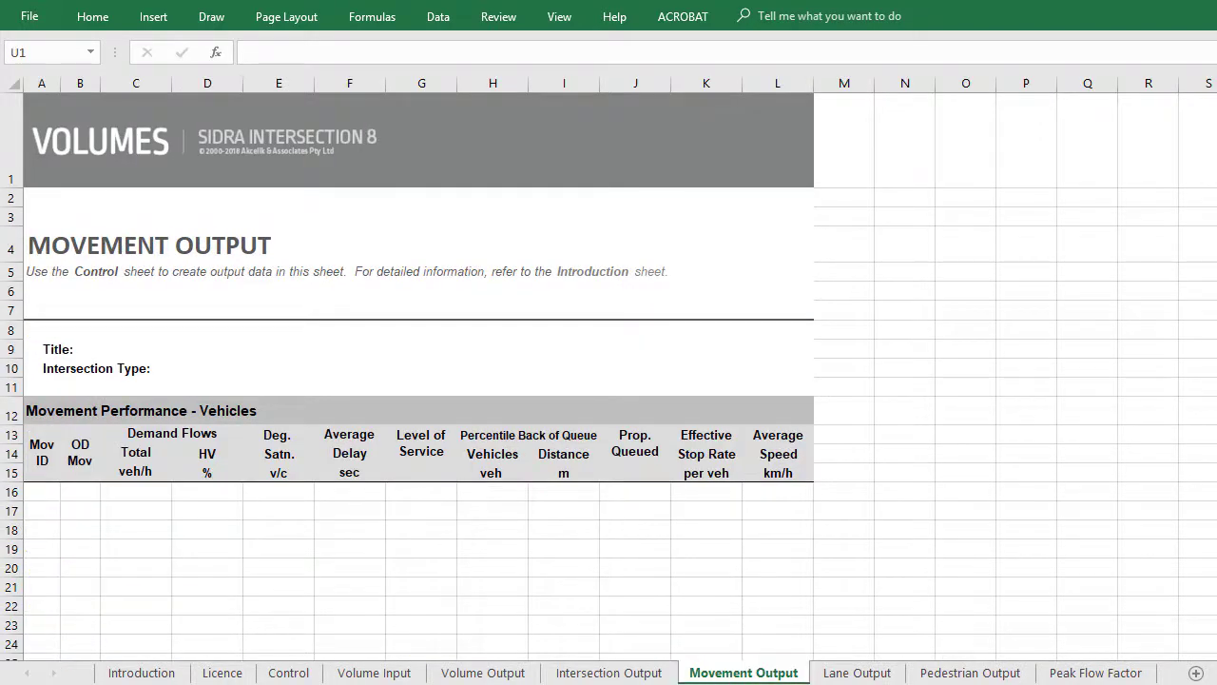
pyautogui.hotkey('ctrl', 'pagedown')
pyautogui.hotkey('ctrl', 'pagedown')
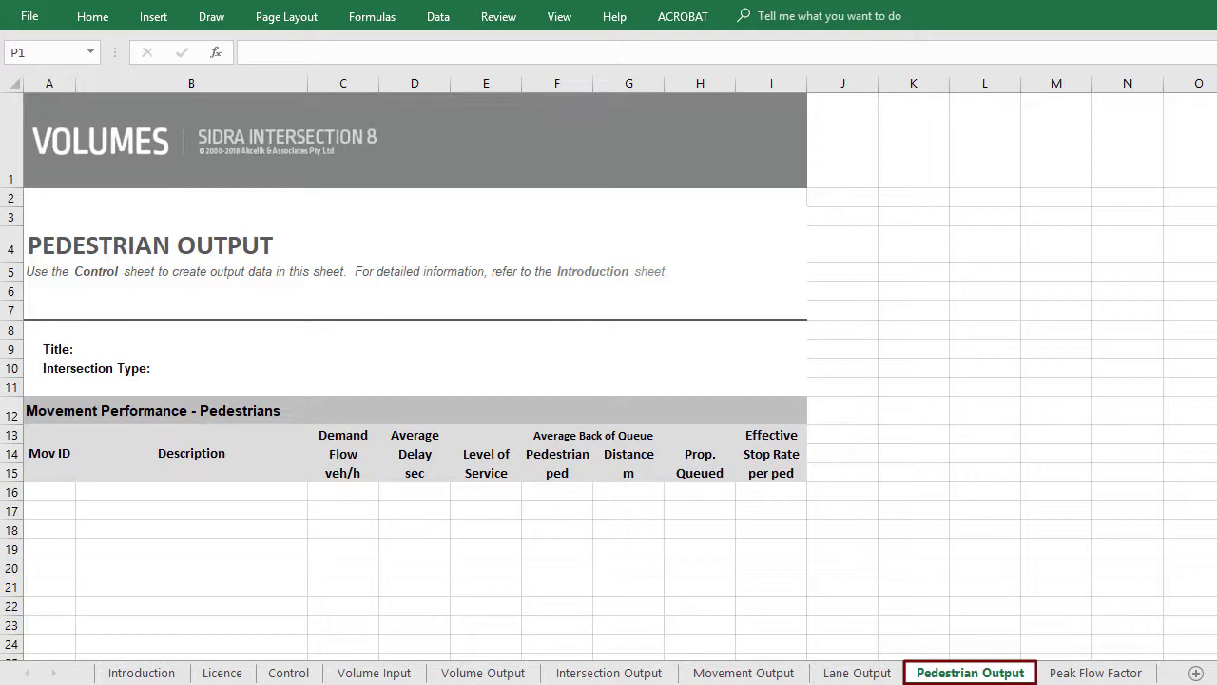
pyautogui.hotkey('ctrl', 'pagedown')
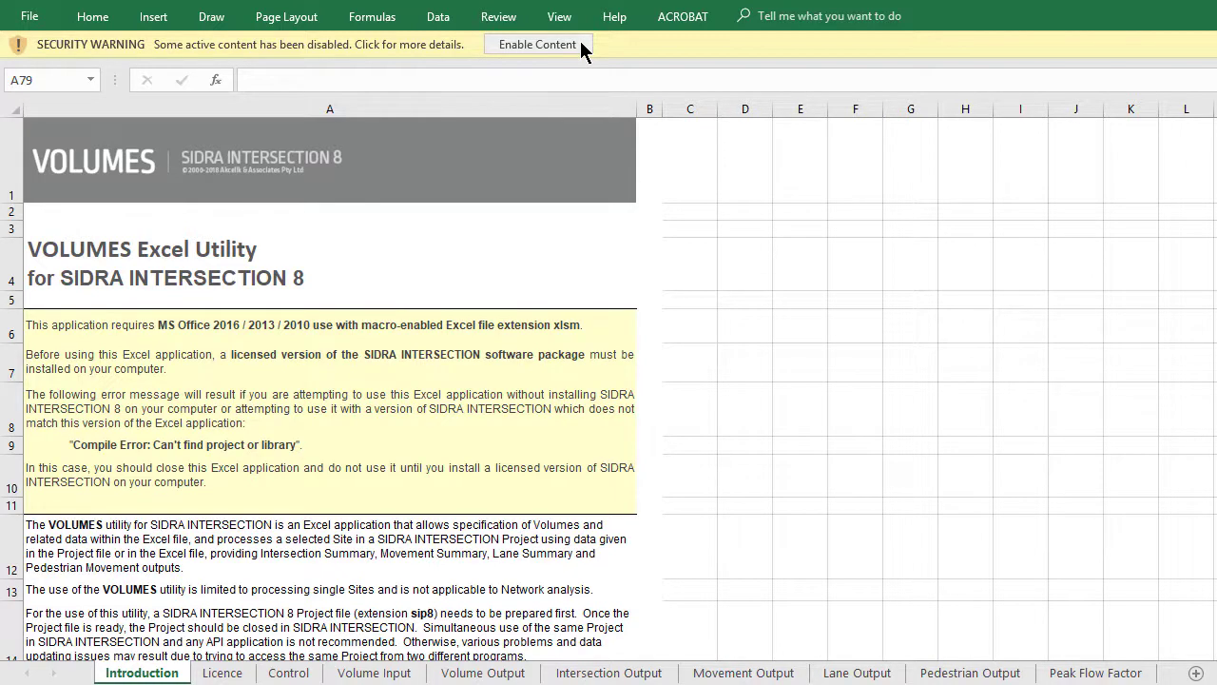
# - Enable the VOLUMES workbook's macros from the yellow security warning bar
pyautogui.click(538, 45)
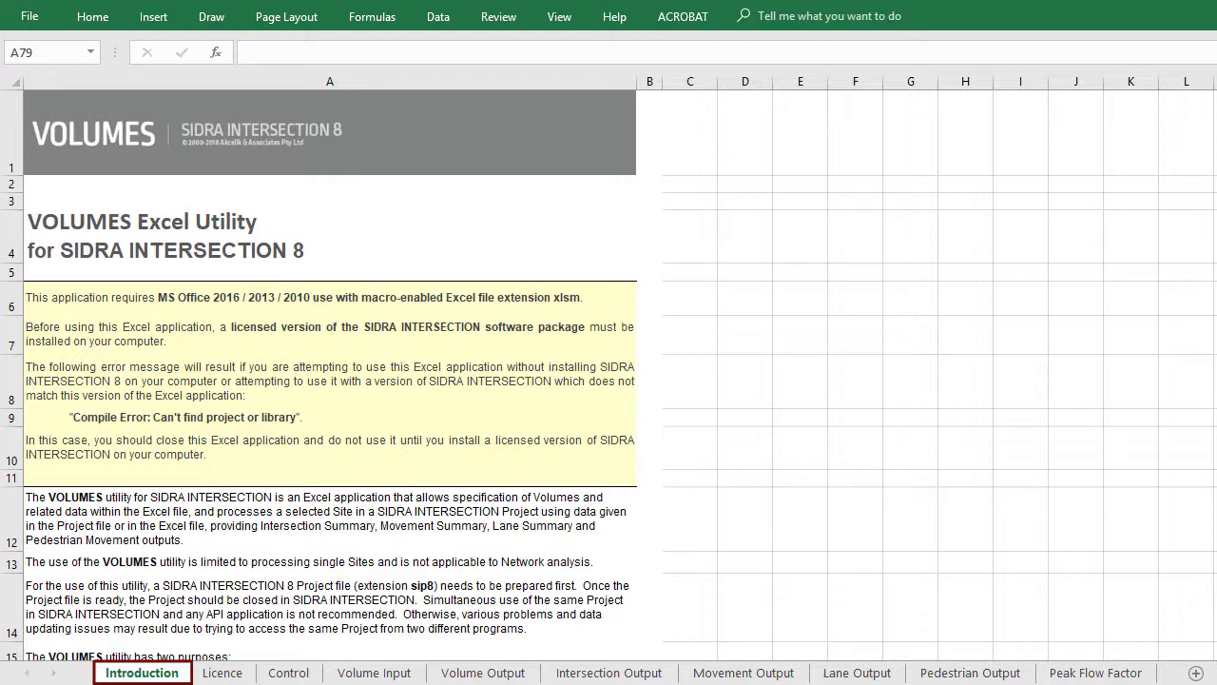
# - Browse Licence, Control, Volume Input, Volume/Intersection/Movement Output sheets through to Peak Flow Factor
pyautogui.hotkey('ctrl', 'pagedown')
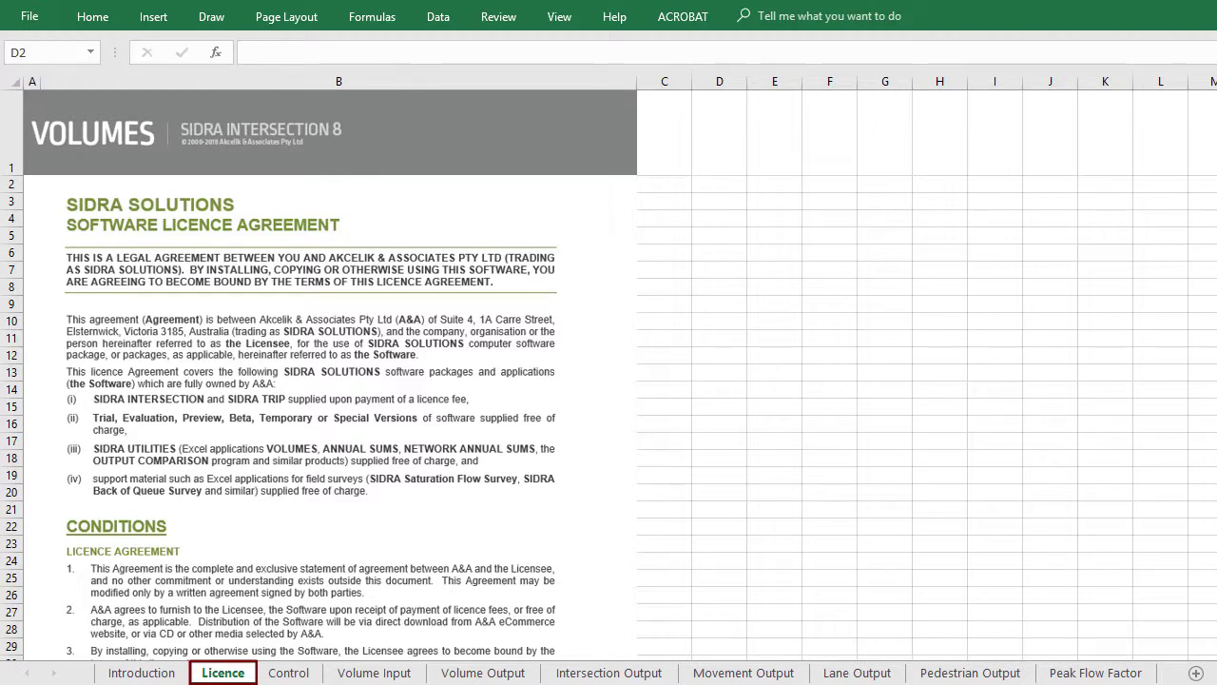
pyautogui.hotkey('ctrl', 'pagedown')
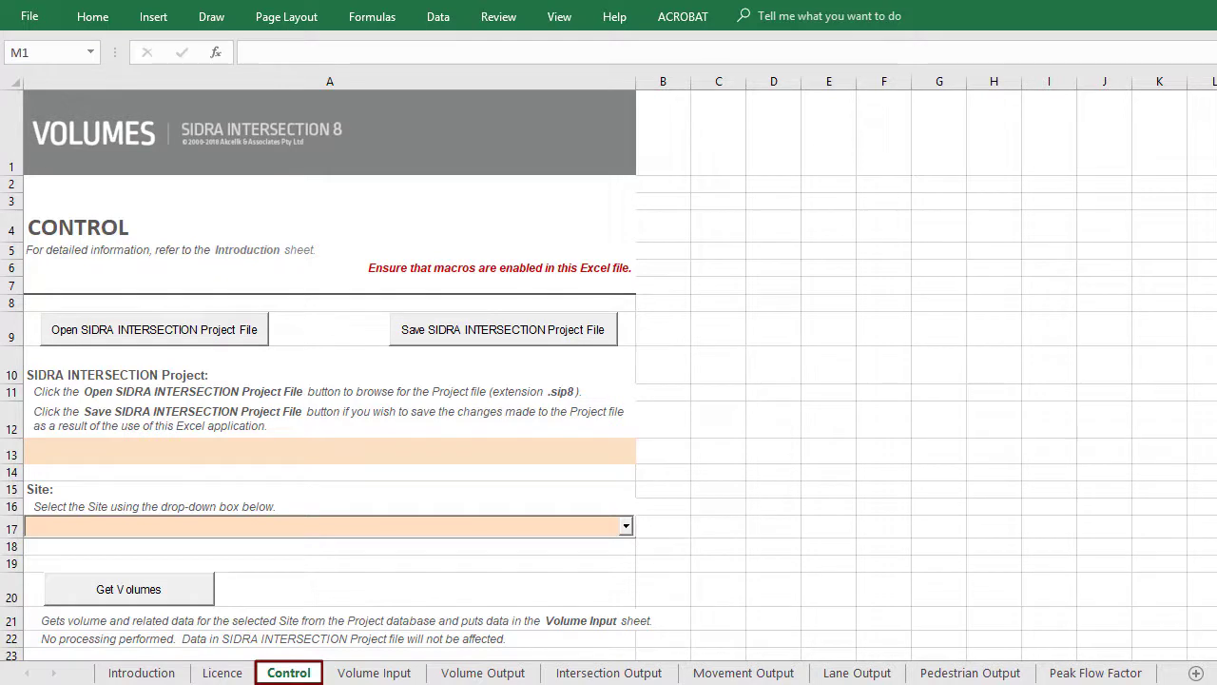
pyautogui.hotkey('ctrl', 'pagedown')
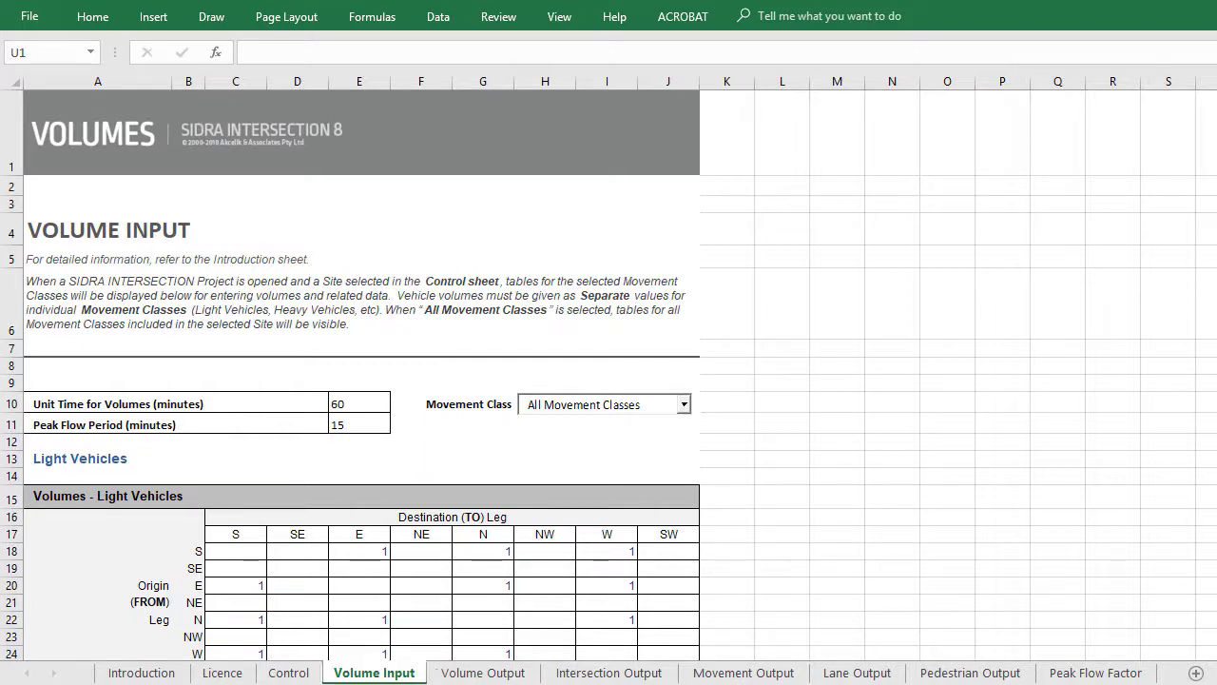
pyautogui.hotkey('ctrl', 'pagedown')
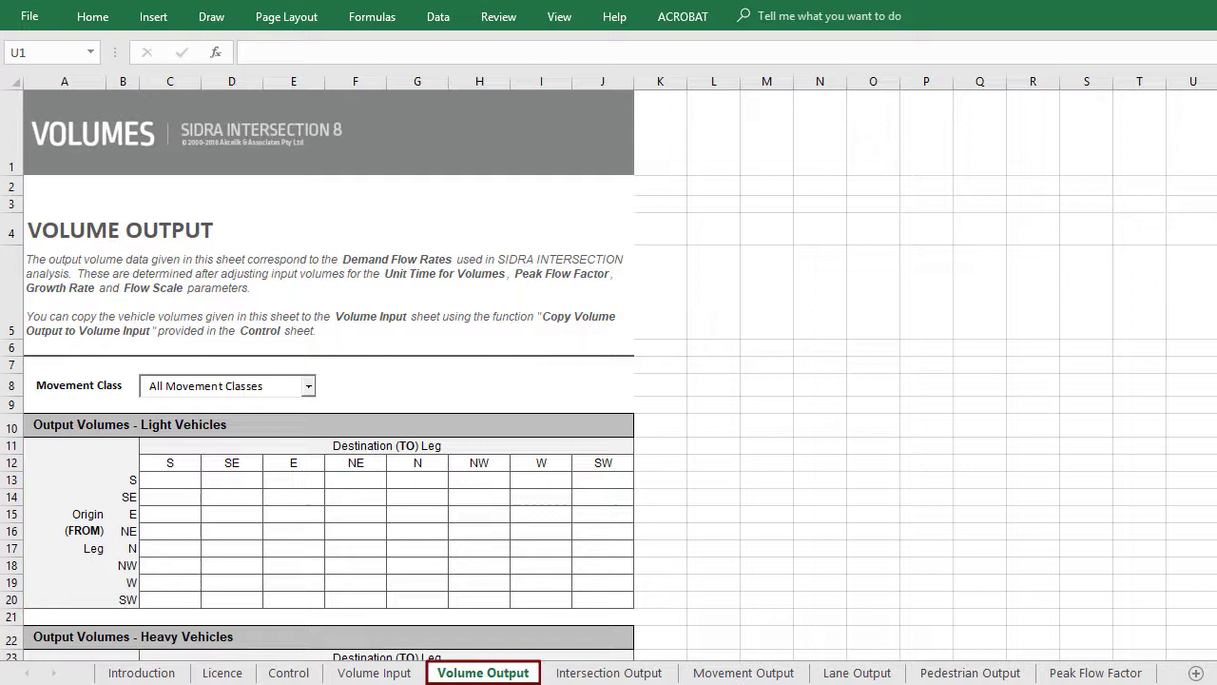
pyautogui.hotkey('ctrl', 'pagedown')
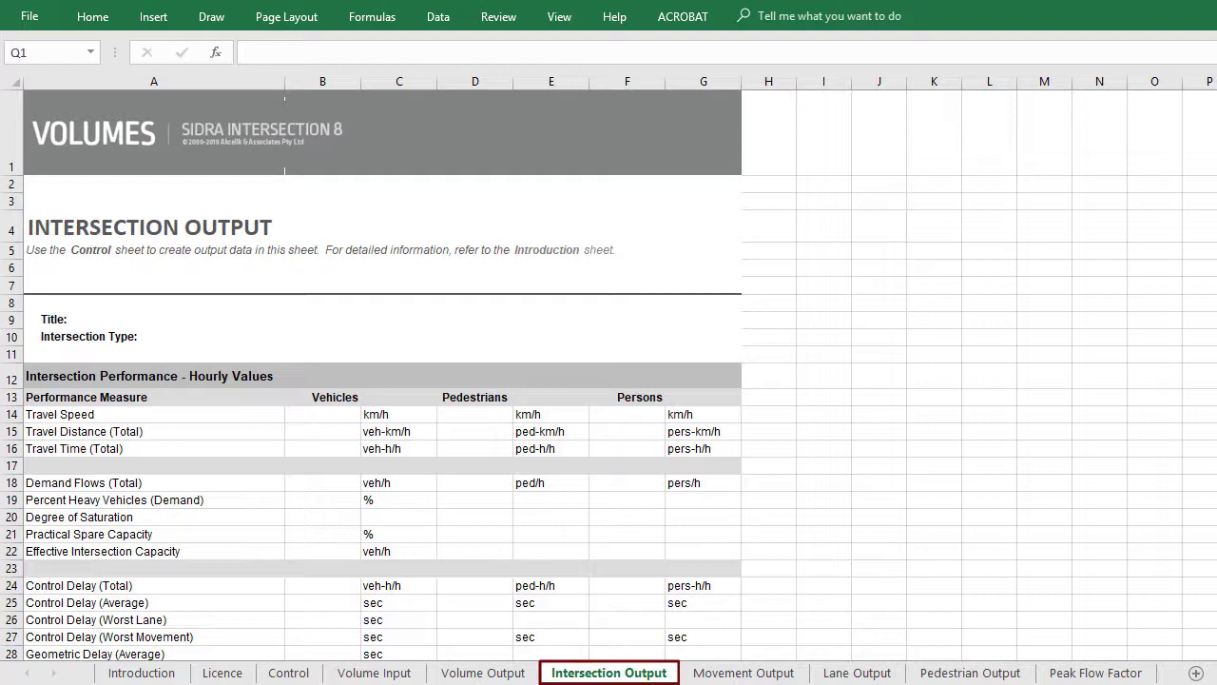
pyautogui.hotkey('ctrl', 'pagedown')
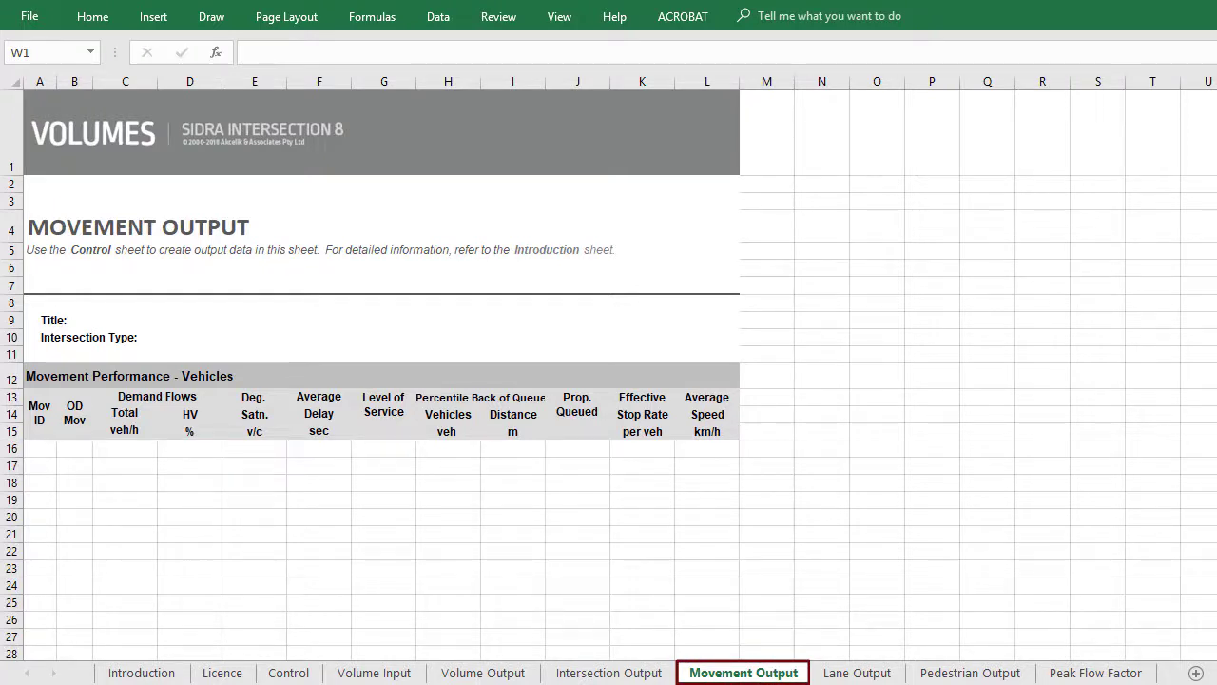
pyautogui.hotkey('ctrl', 'pagedown')
pyautogui.hotkey('ctrl', 'pagedown')
pyautogui.hotkey('ctrl', 'pagedown')
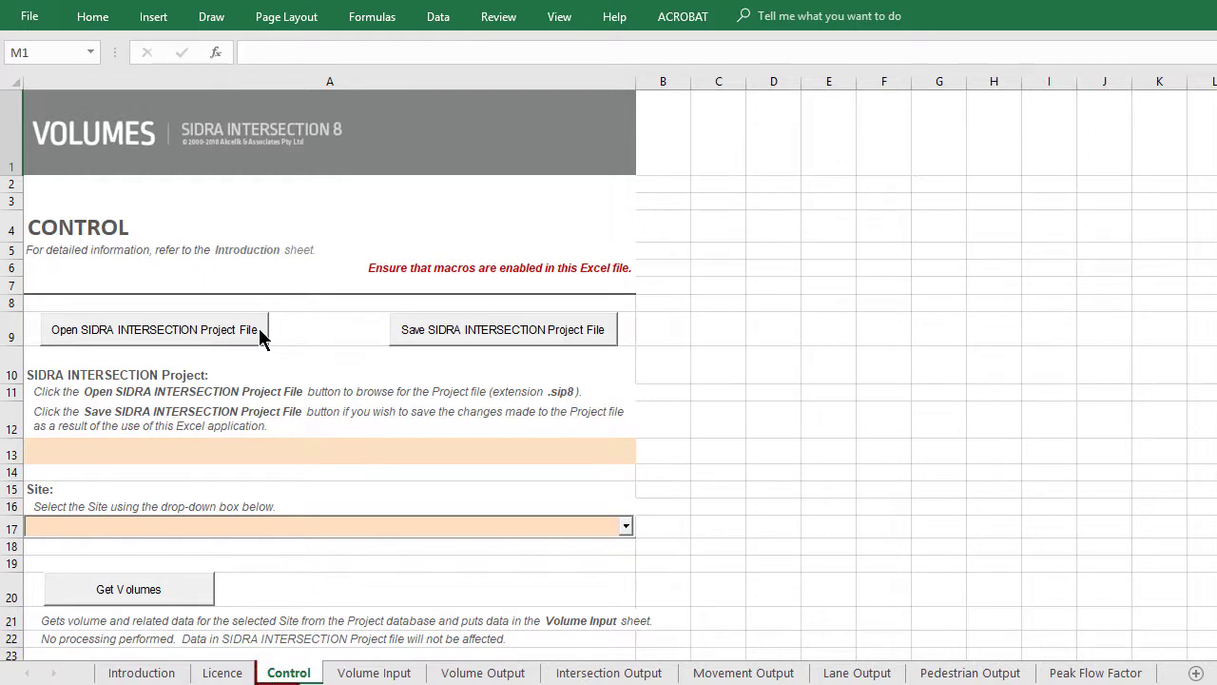
# - Load the VOLUMES Example_LH project file and select site VOLUMES Example LH
pyautogui.click(259, 327)
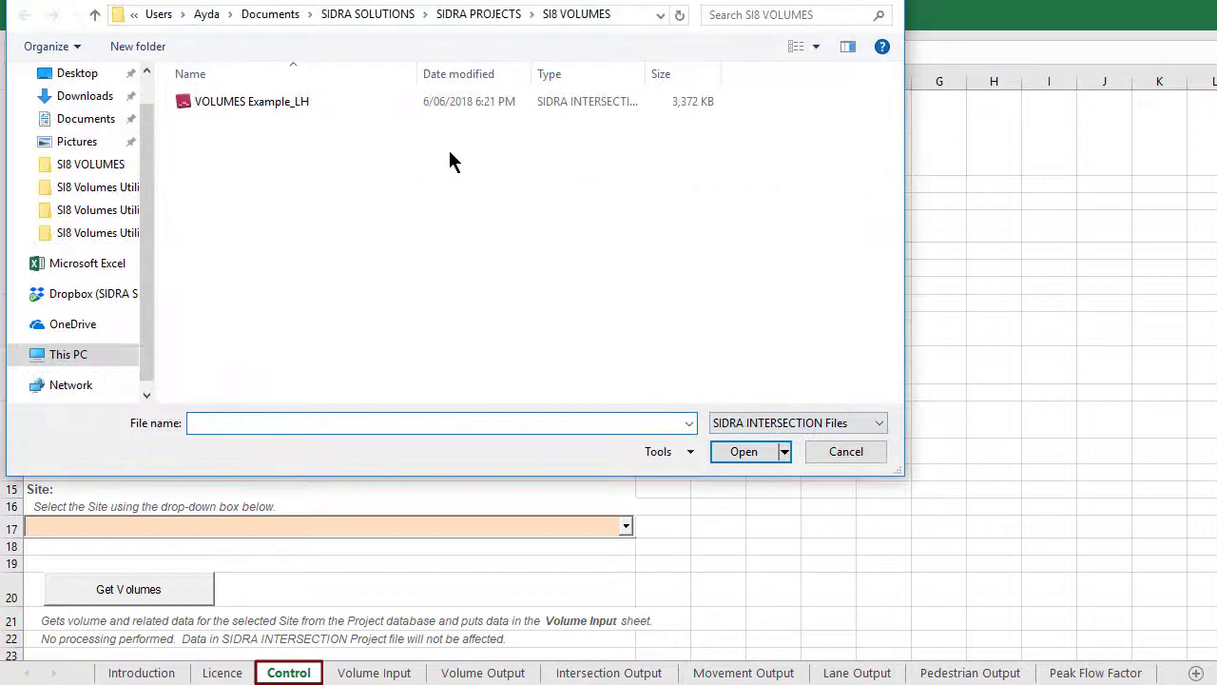
pyautogui.click(405, 101)
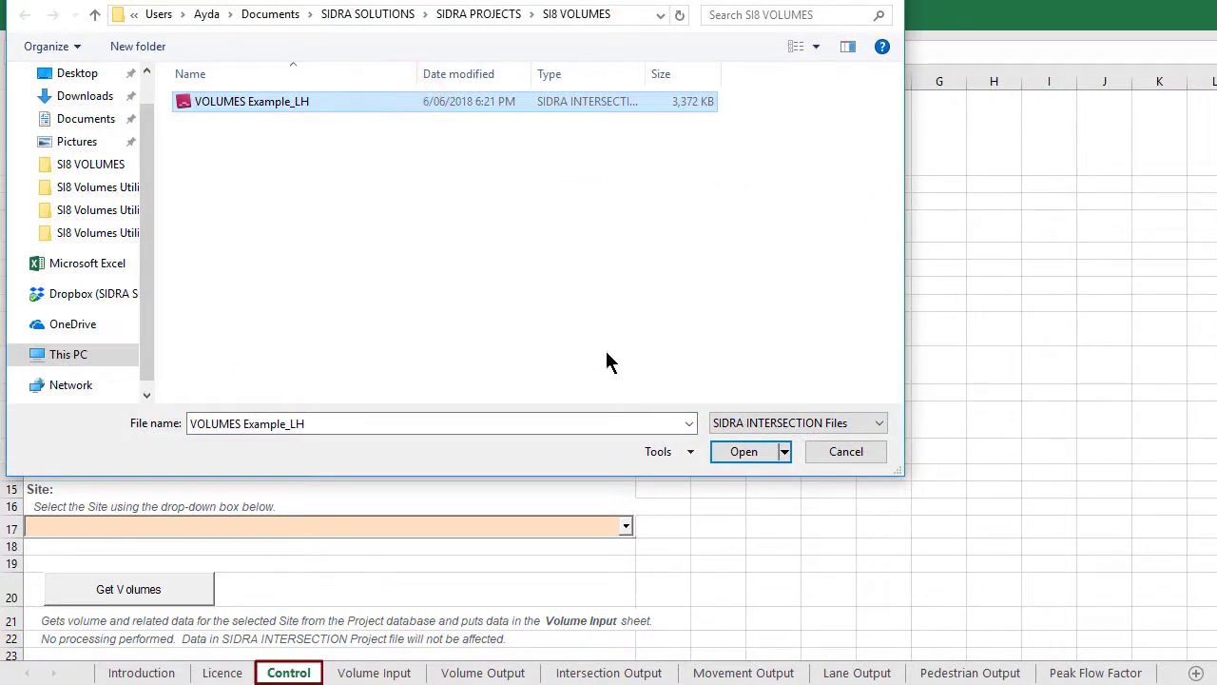
pyautogui.click(713, 452)
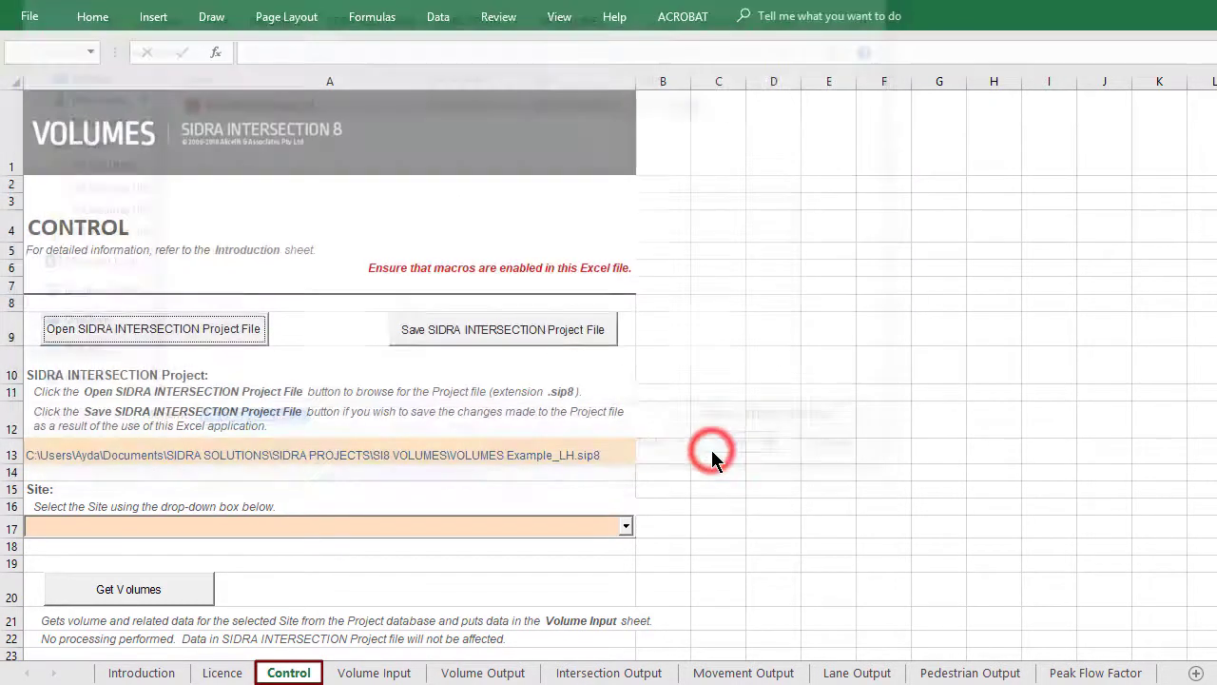
pyautogui.click(628, 526)
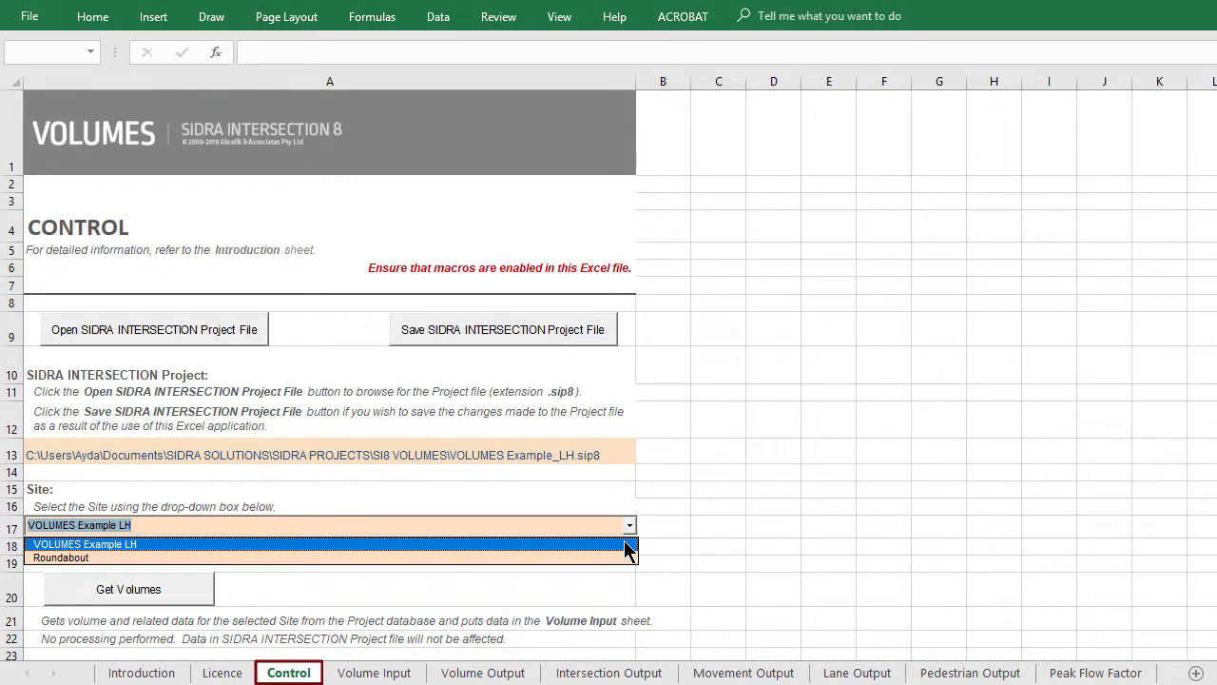
pyautogui.click(625, 547)
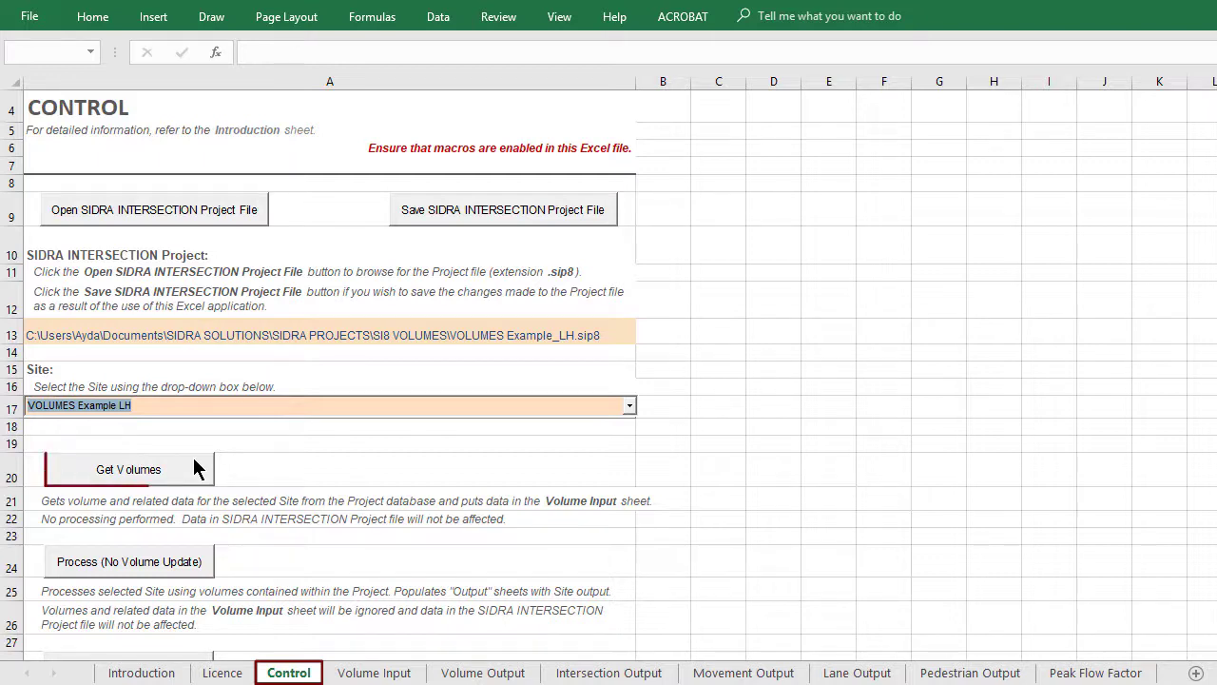
# - Fetch the site's volumes into Volume Input, entering 220 and 75 for the west-to-south light vehicles
pyautogui.click(194, 467)
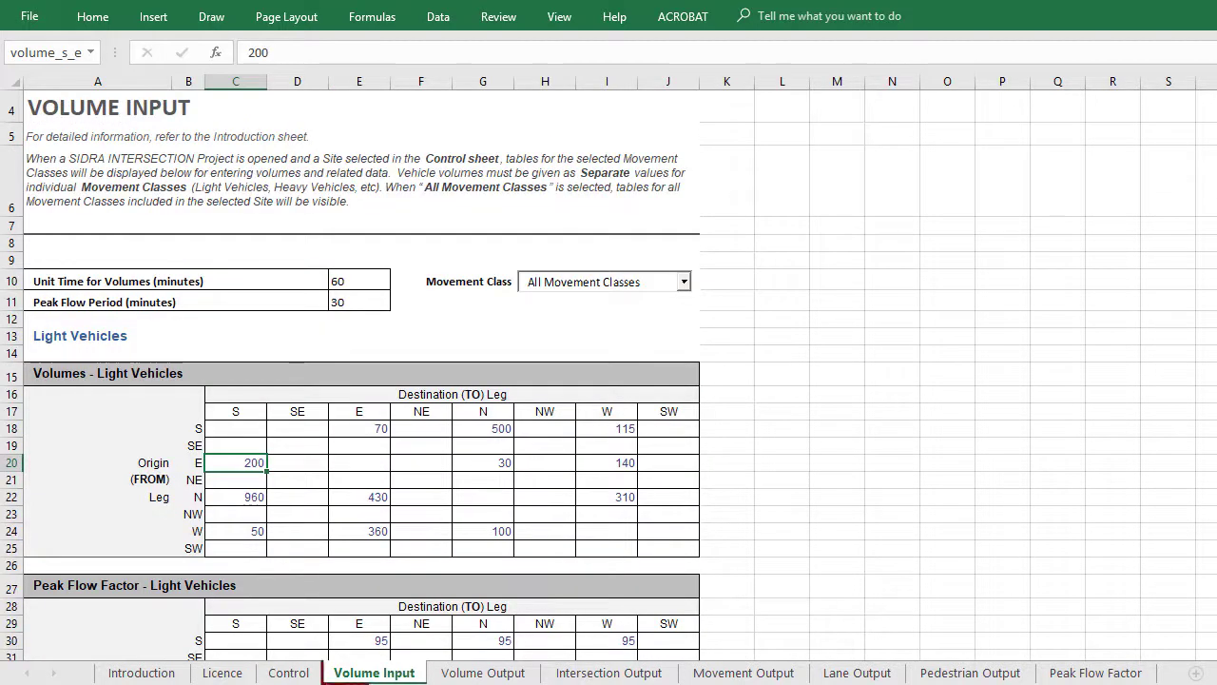
pyautogui.write('220')
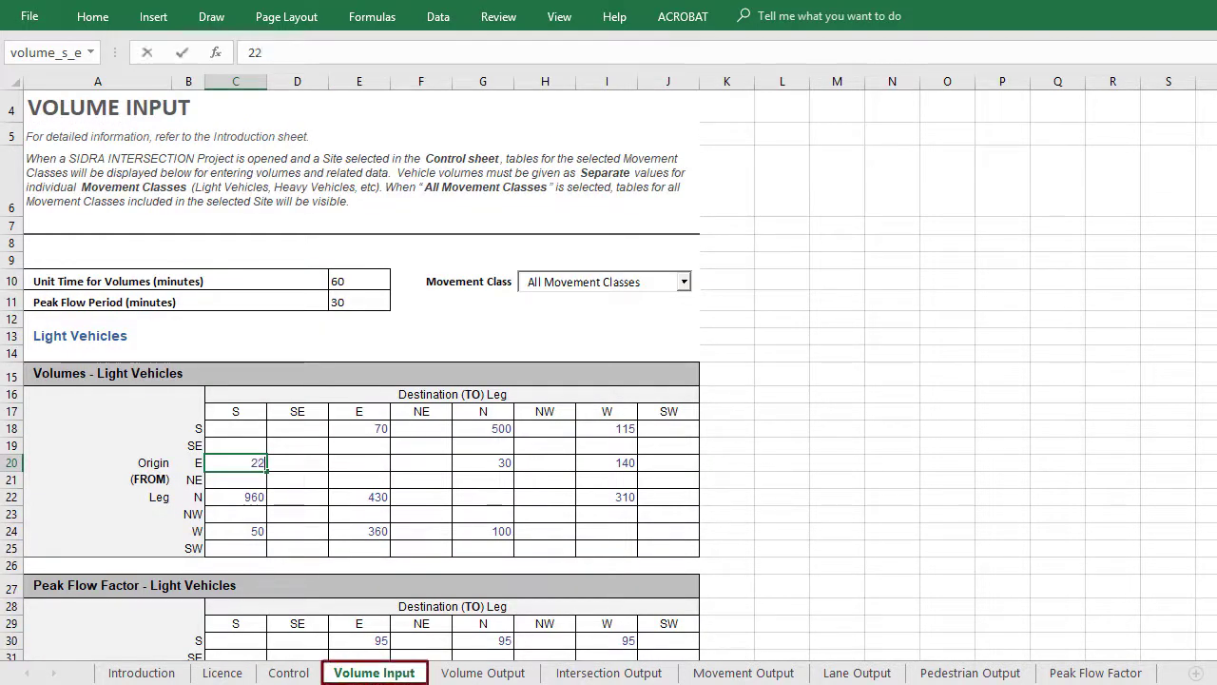
pyautogui.press('Return')
pyautogui.press('Down')
pyautogui.press('Down')
pyautogui.press('Down')
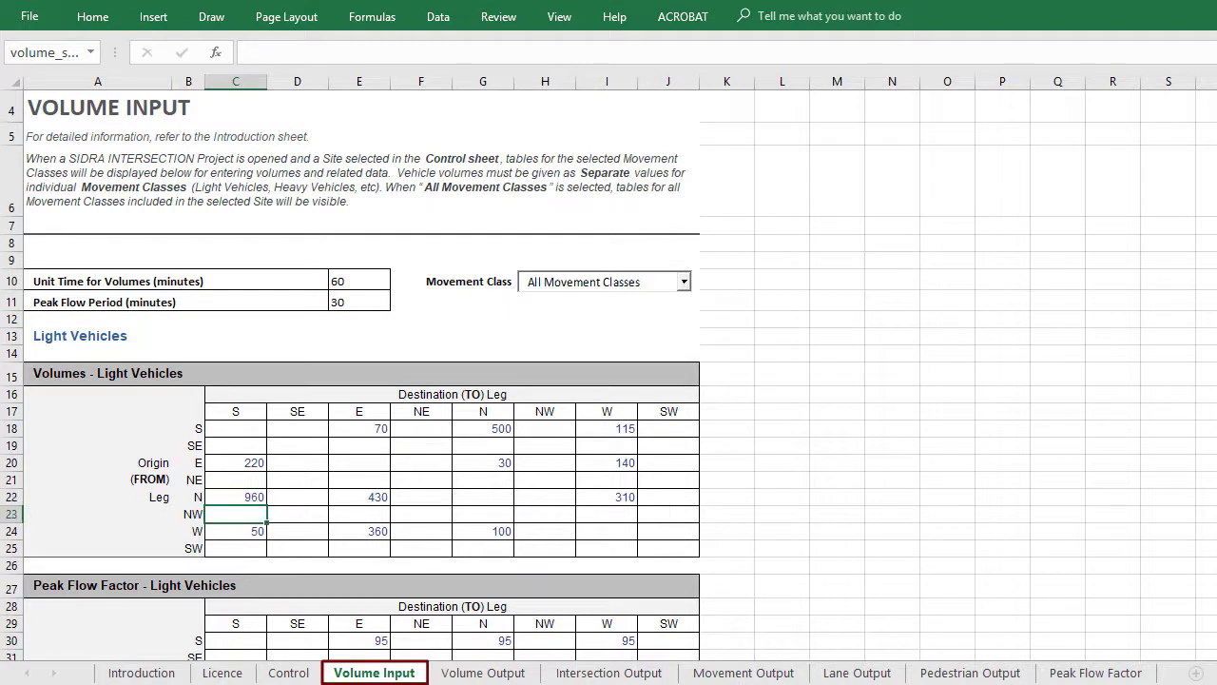
pyautogui.write('7')
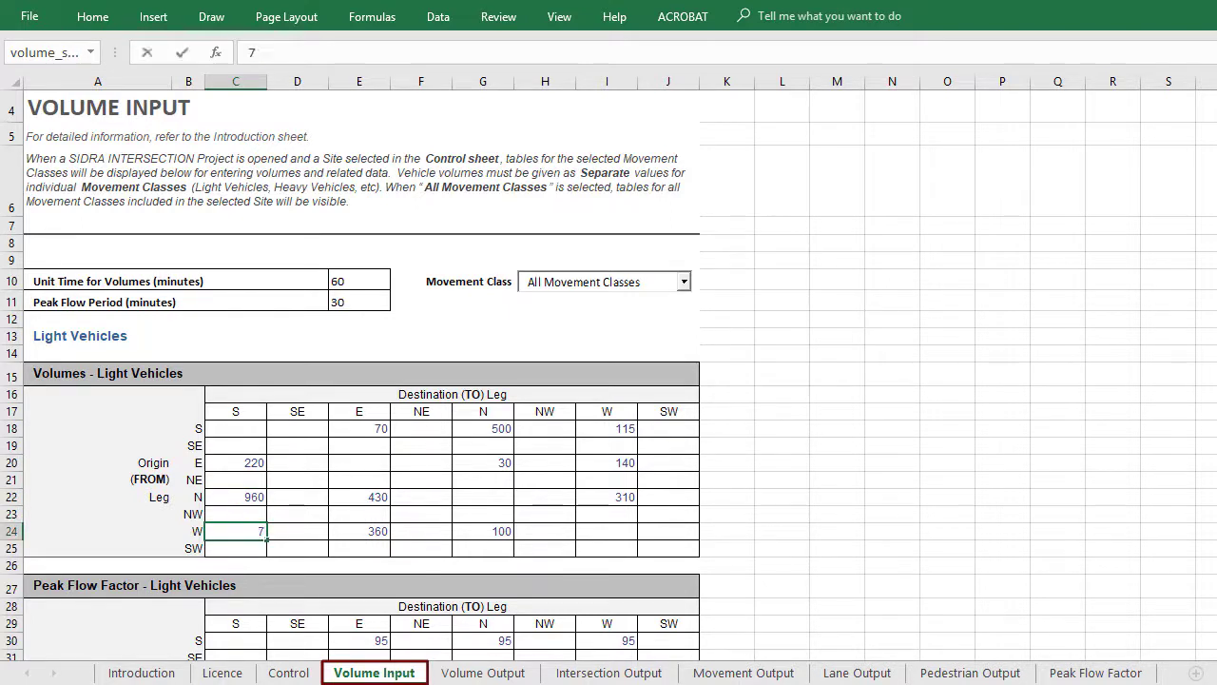
pyautogui.write('5')
pyautogui.press('Return')
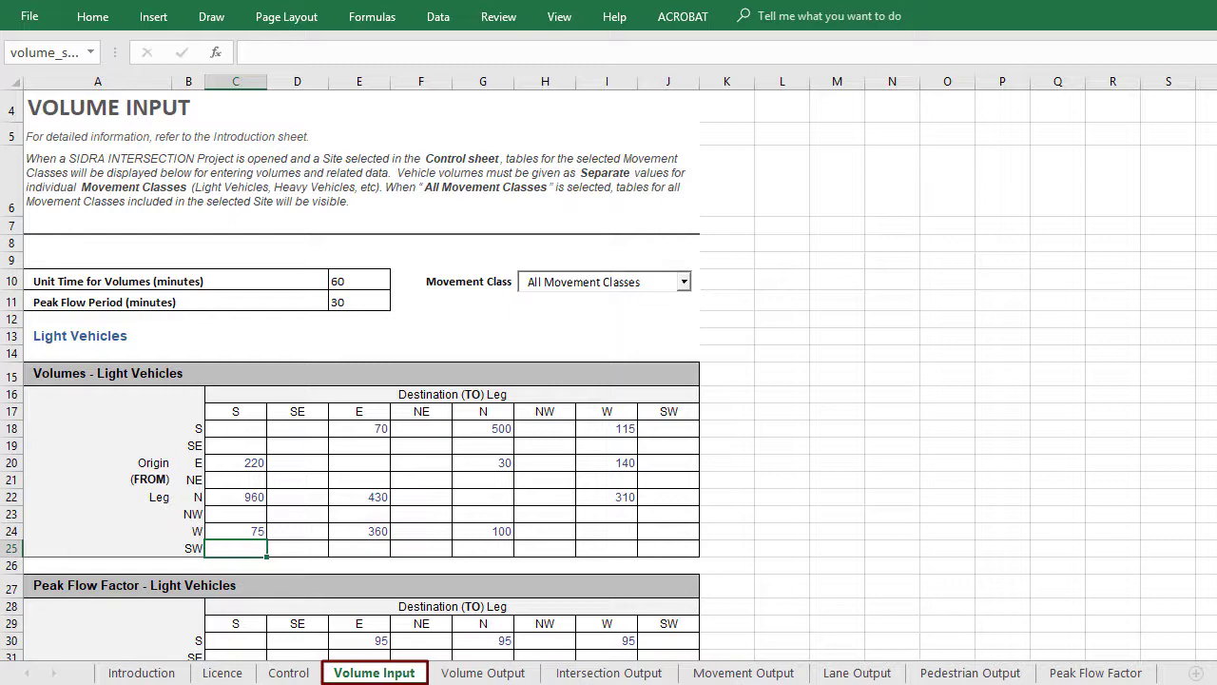
pyautogui.hotkey('ctrl', 'pageup')
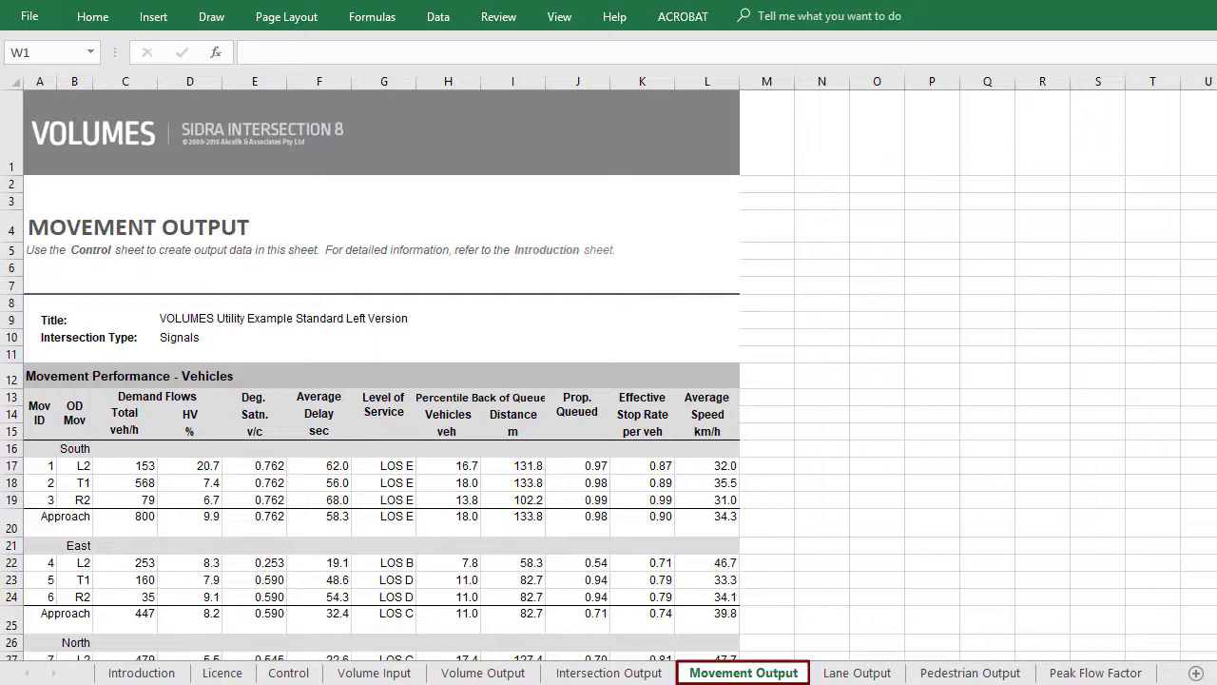
# - Review the Pedestrian, Intersection, Movement and Lane Output results, then return to Control
pyautogui.click(970, 673)
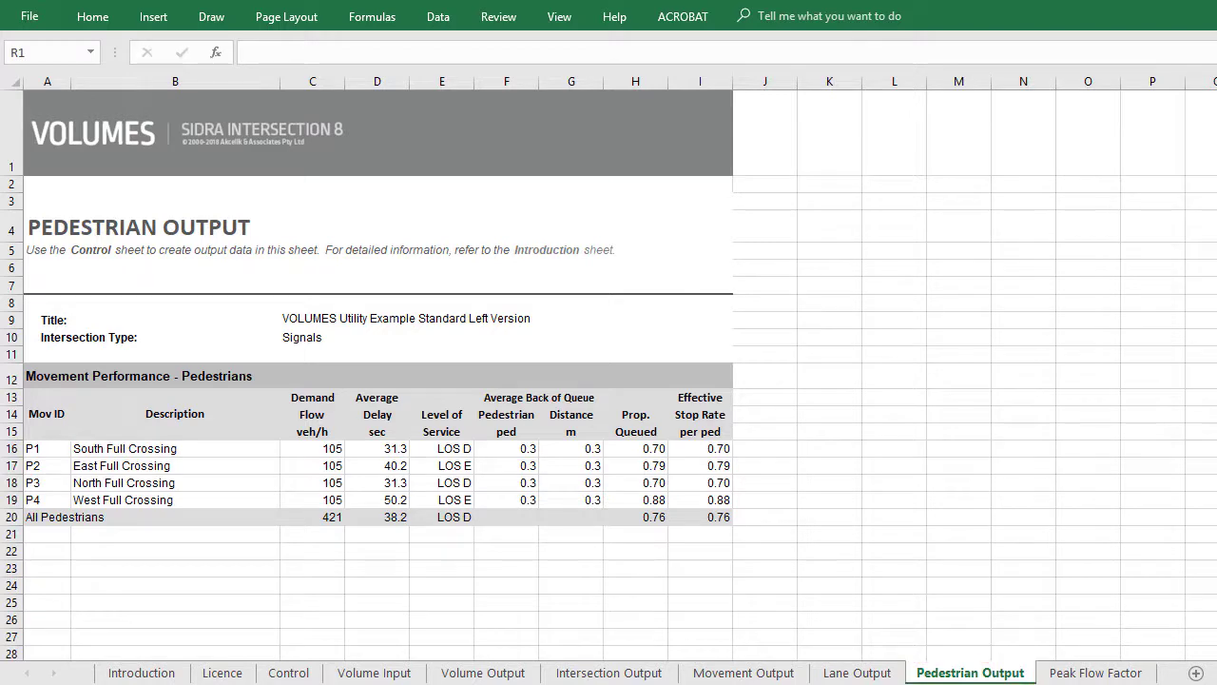
pyautogui.click(609, 673)
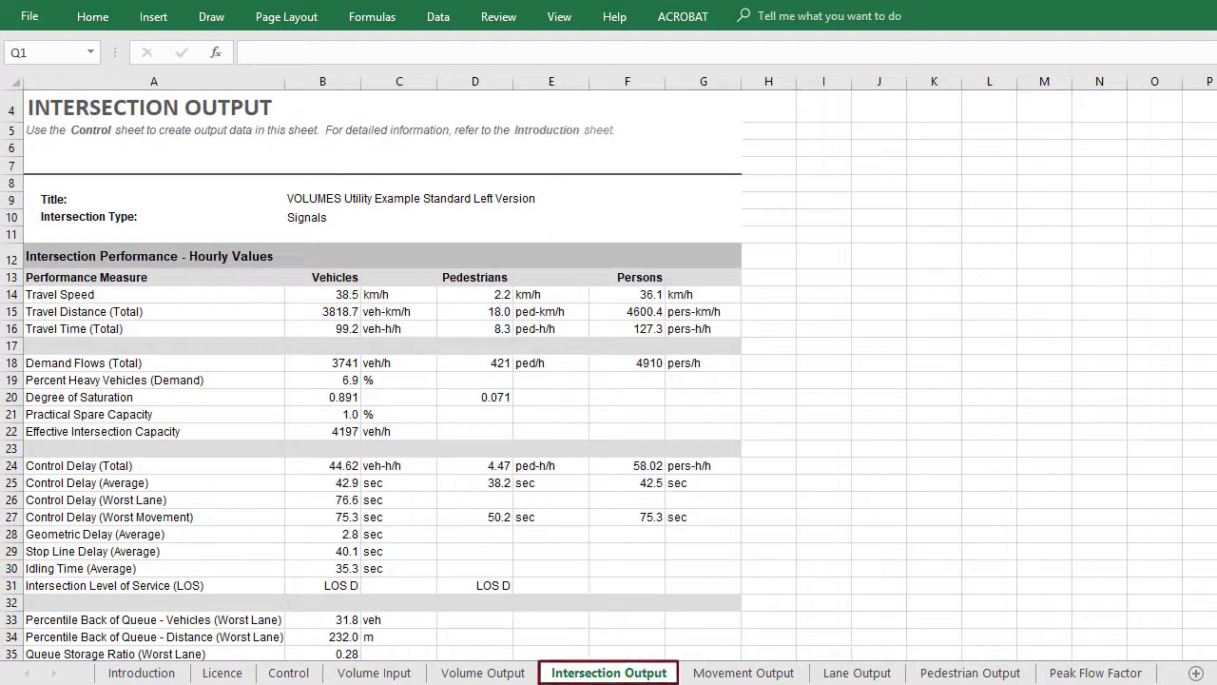
pyautogui.hotkey('ctrl', 'pagedown')
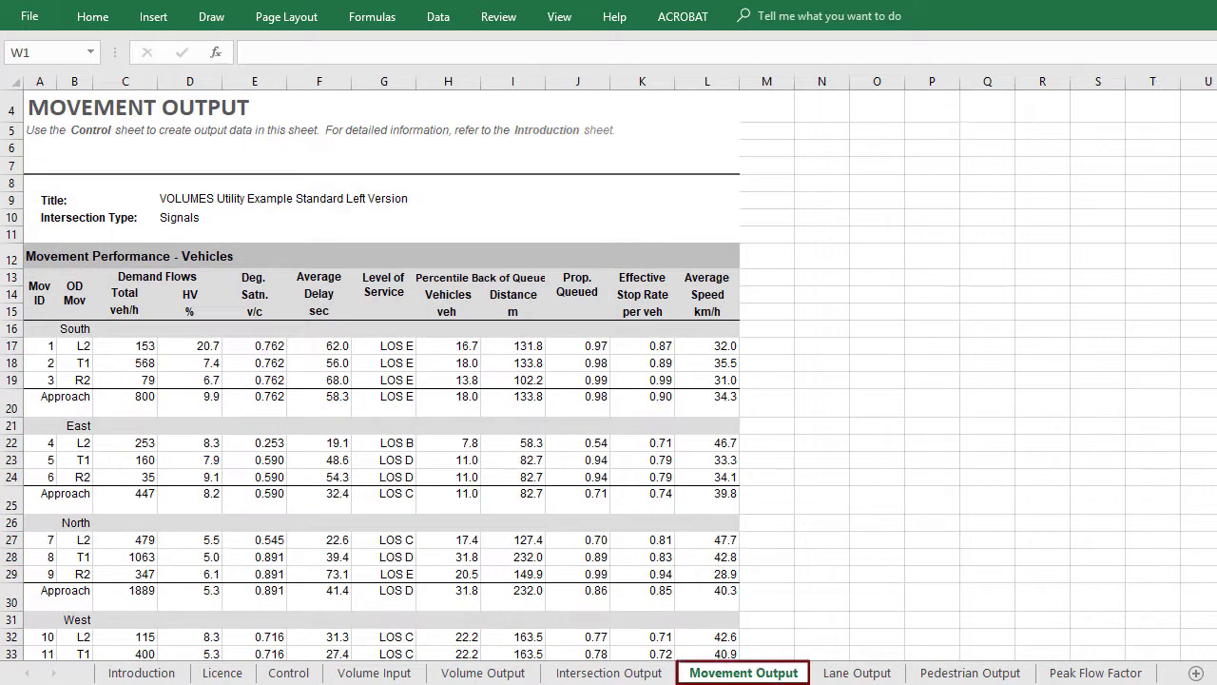
pyautogui.hotkey('ctrl', 'pagedown')
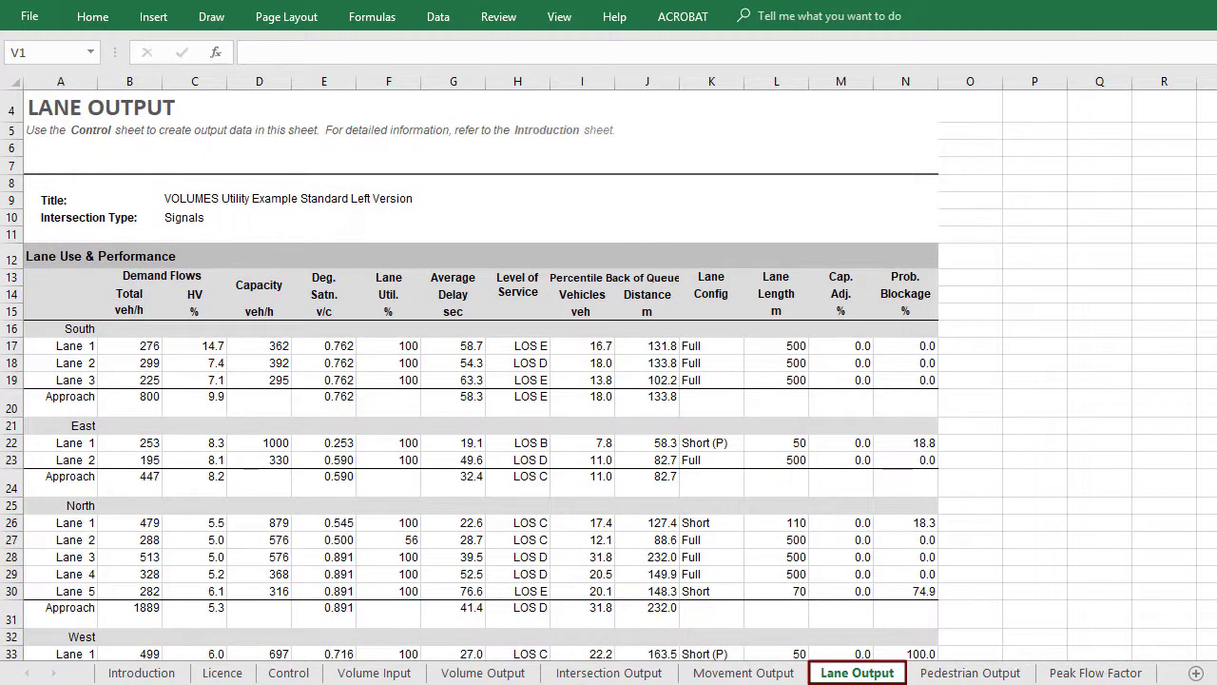
pyautogui.hotkey('ctrl', 'pageup')
pyautogui.hotkey('ctrl', 'pageup')
pyautogui.hotkey('ctrl', 'pageup')
pyautogui.hotkey('ctrl', 'pageup')
pyautogui.hotkey('ctrl', 'pageup')
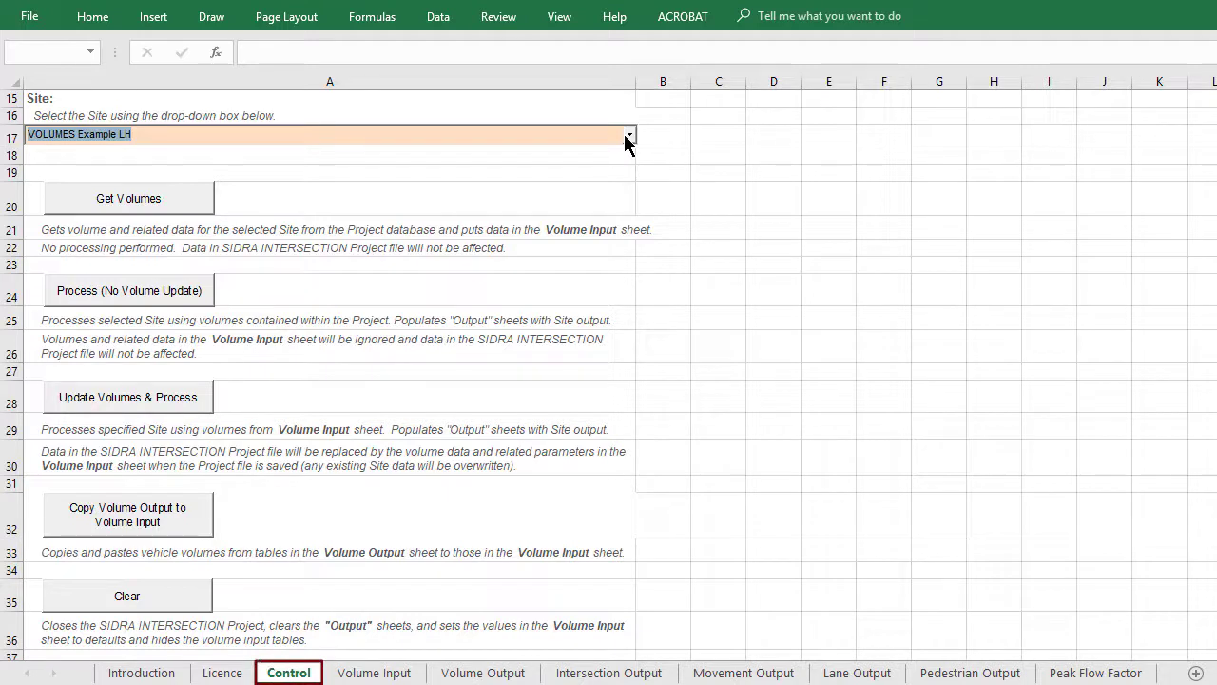
# - Select the Roundabout site and run Update Volumes & Process
pyautogui.click(626, 136)
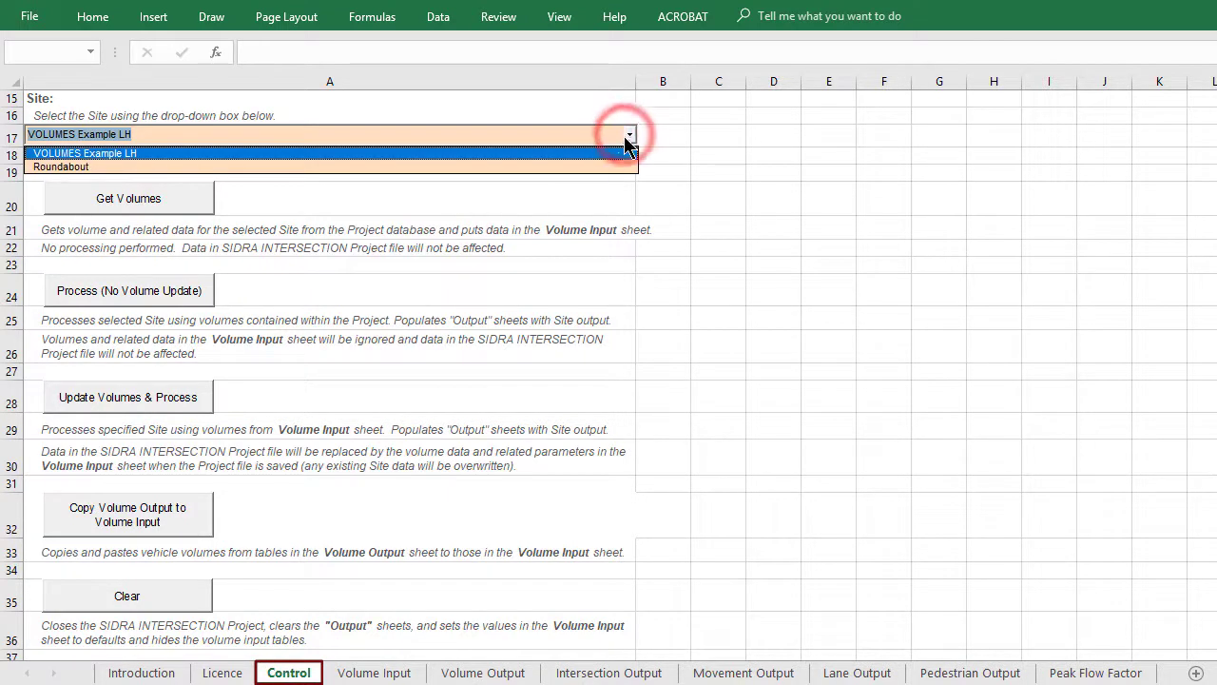
pyautogui.click(626, 166)
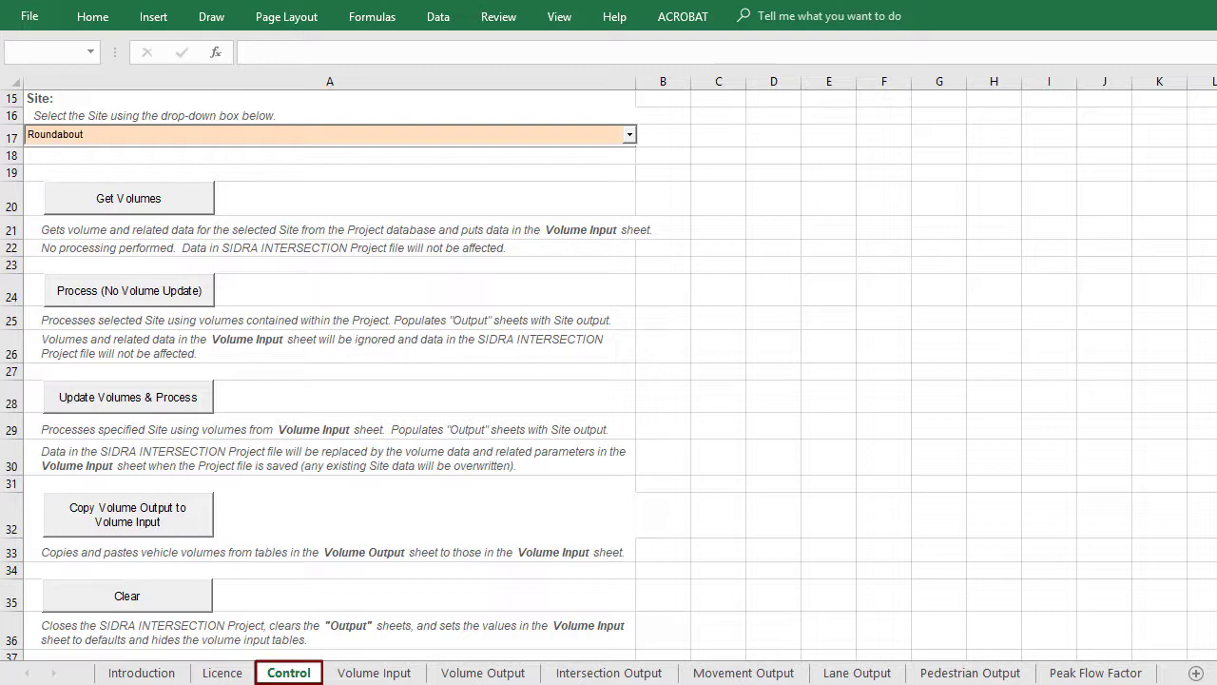
pyautogui.click(203, 401)
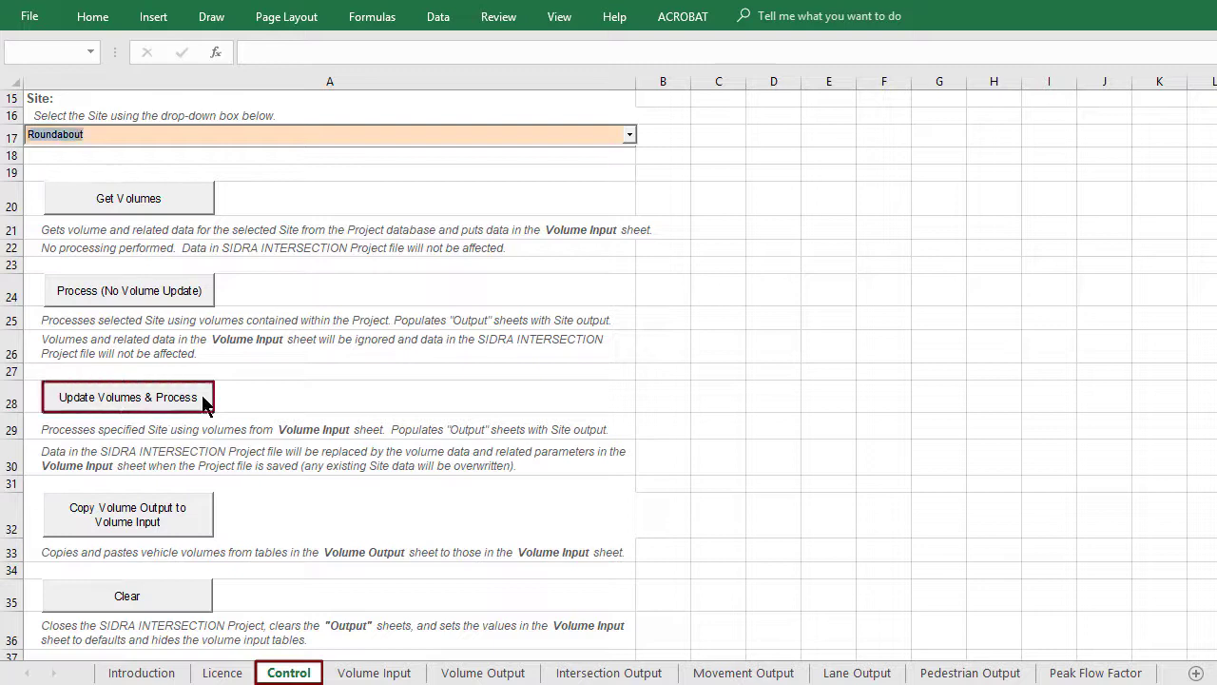
pyautogui.click(203, 399)
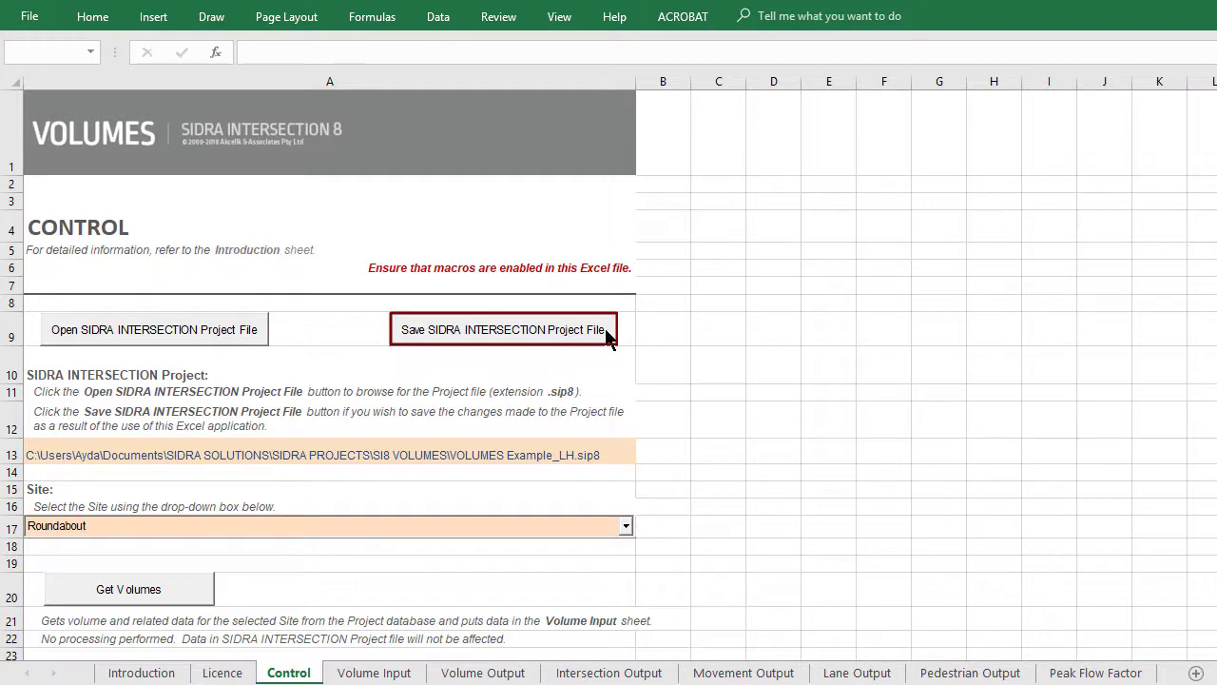
# - Save the changes to the SIDRA INTERSECTION project file and scroll down to the Clear button
pyautogui.click(605, 328)
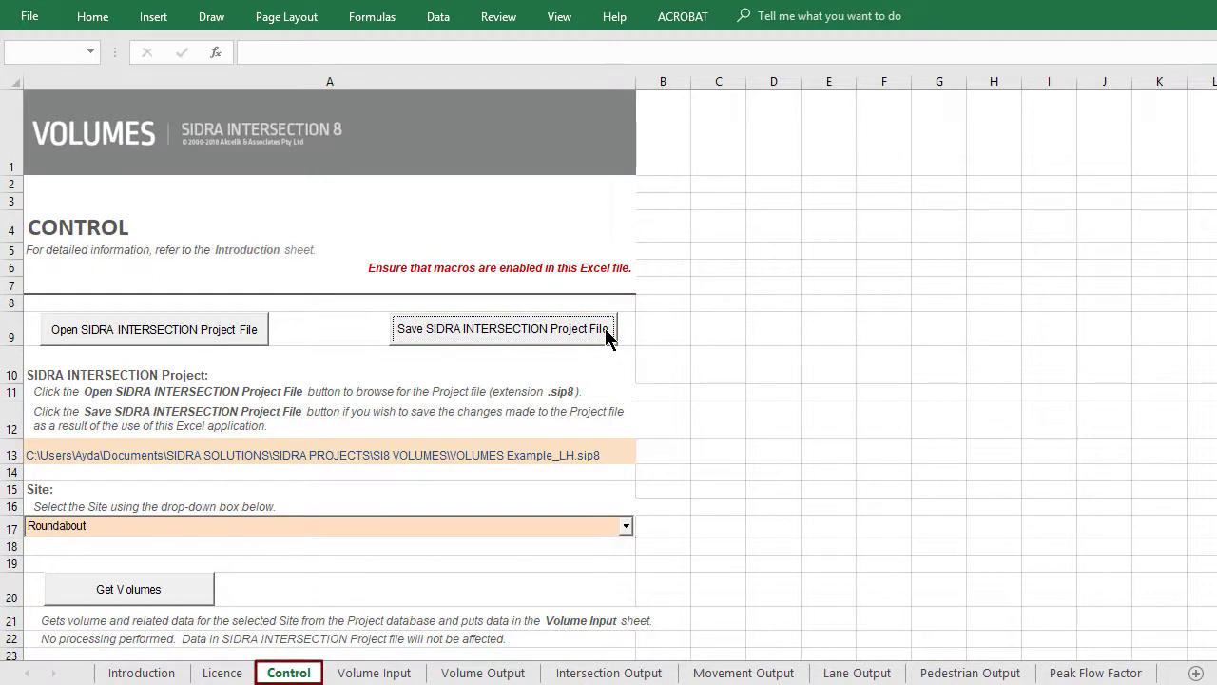
pyautogui.scroll(-5, 605, 328)
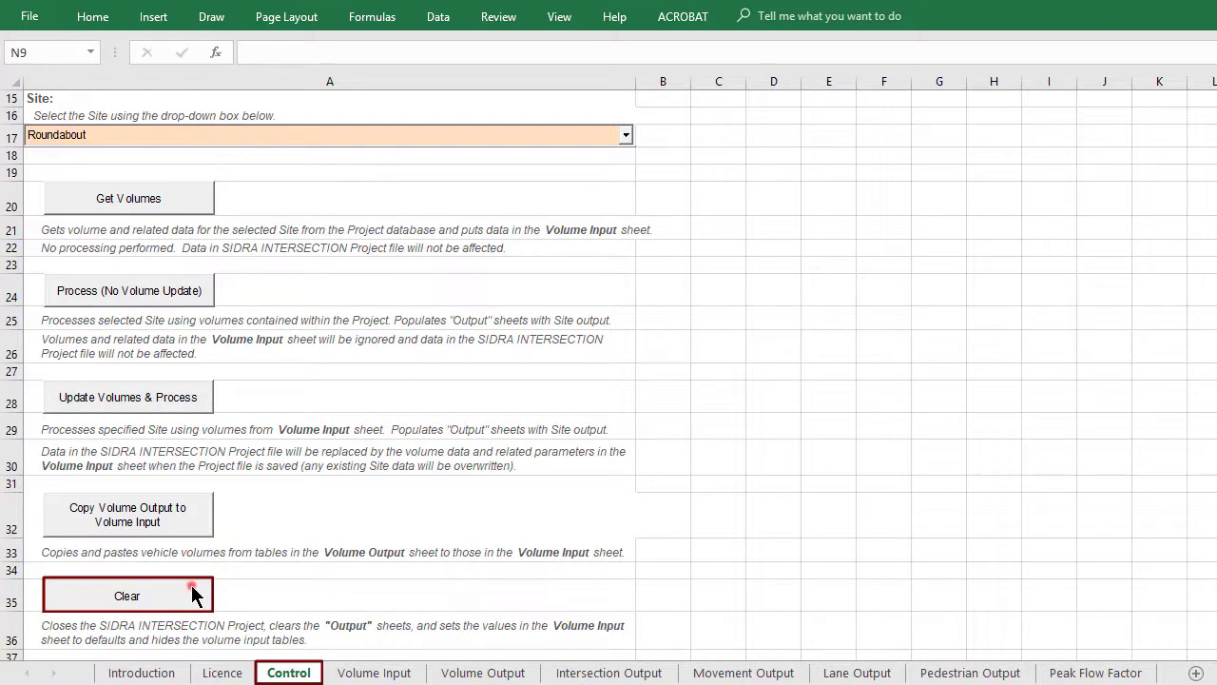
# - Clear the project and output sheets, choosing Yes to save the project file changes
pyautogui.click(191, 594)
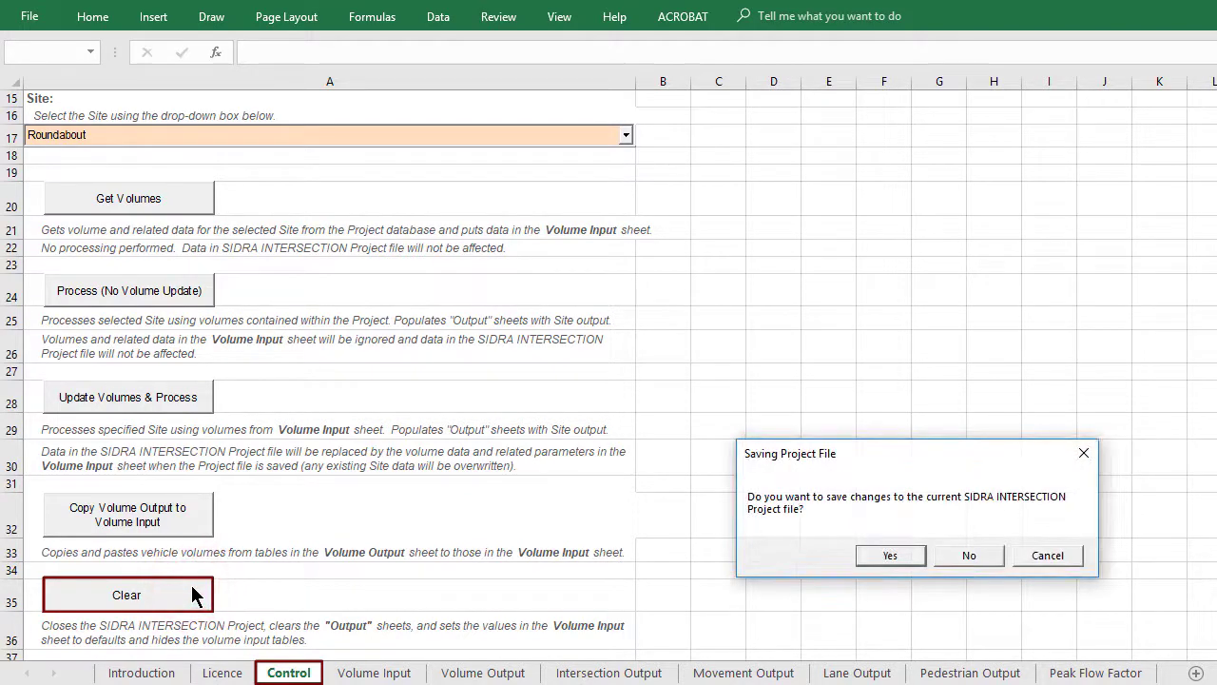
pyautogui.click(890, 555)
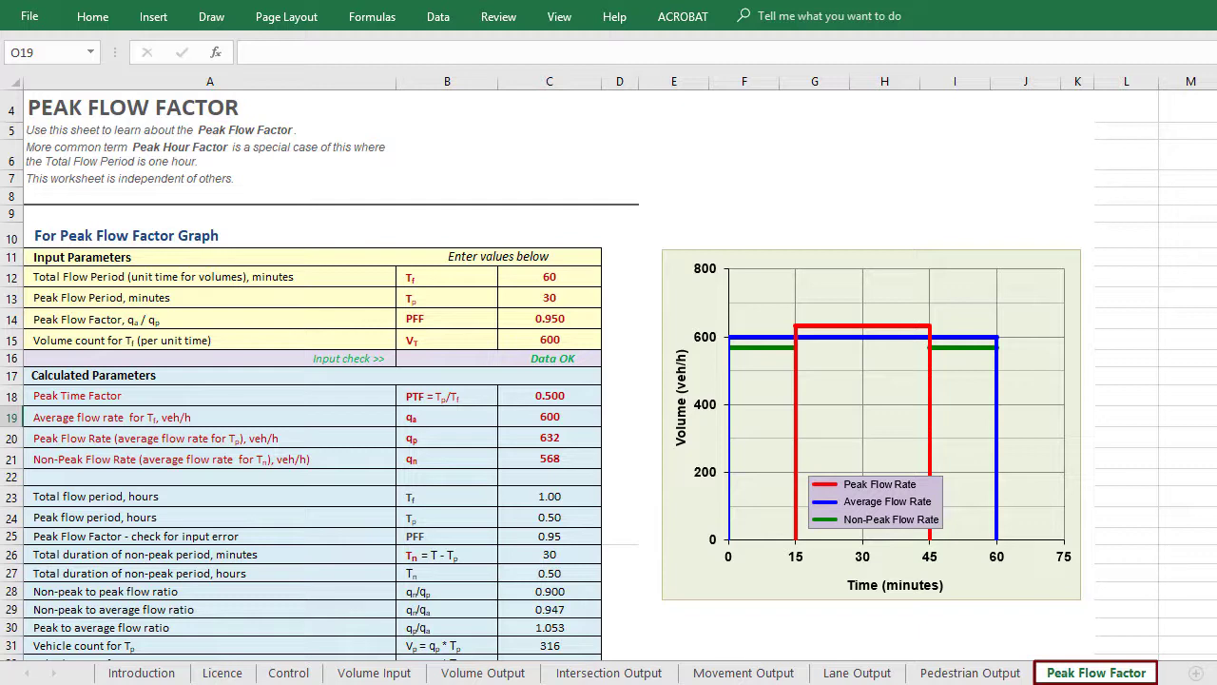
# - Enter 15 minutes in C13 for peak flow period and 0.85 in C14 for peak flow factor
pyautogui.click(549, 298)
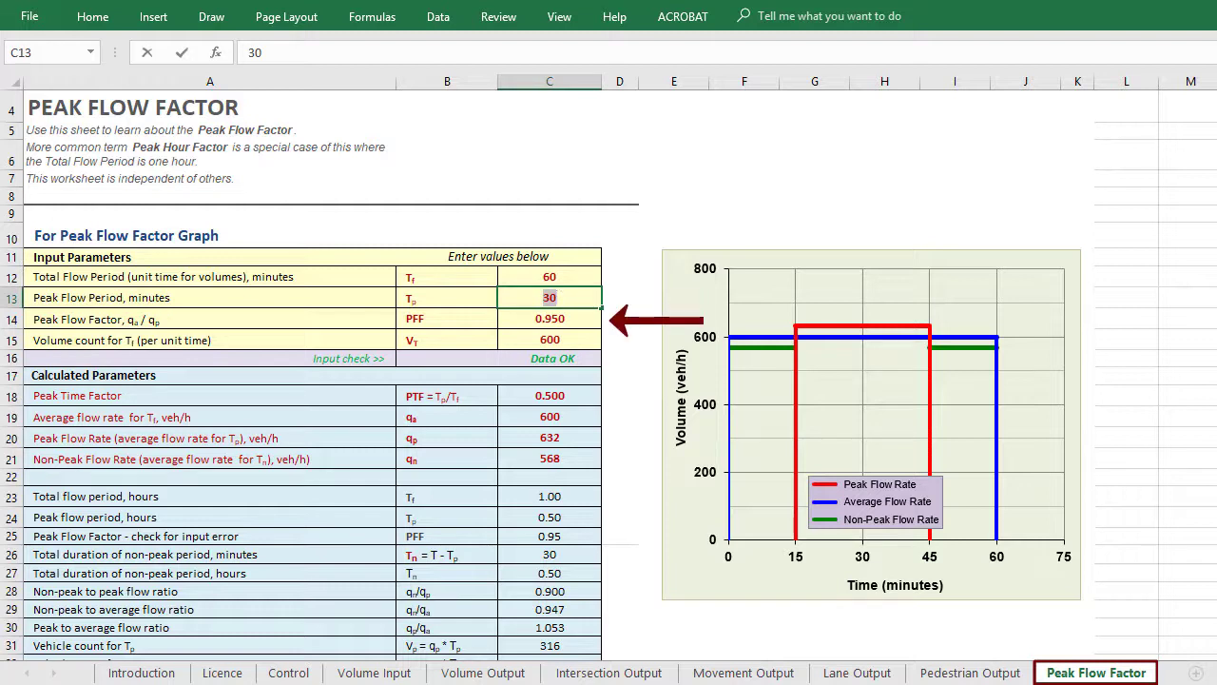
pyautogui.write('1')
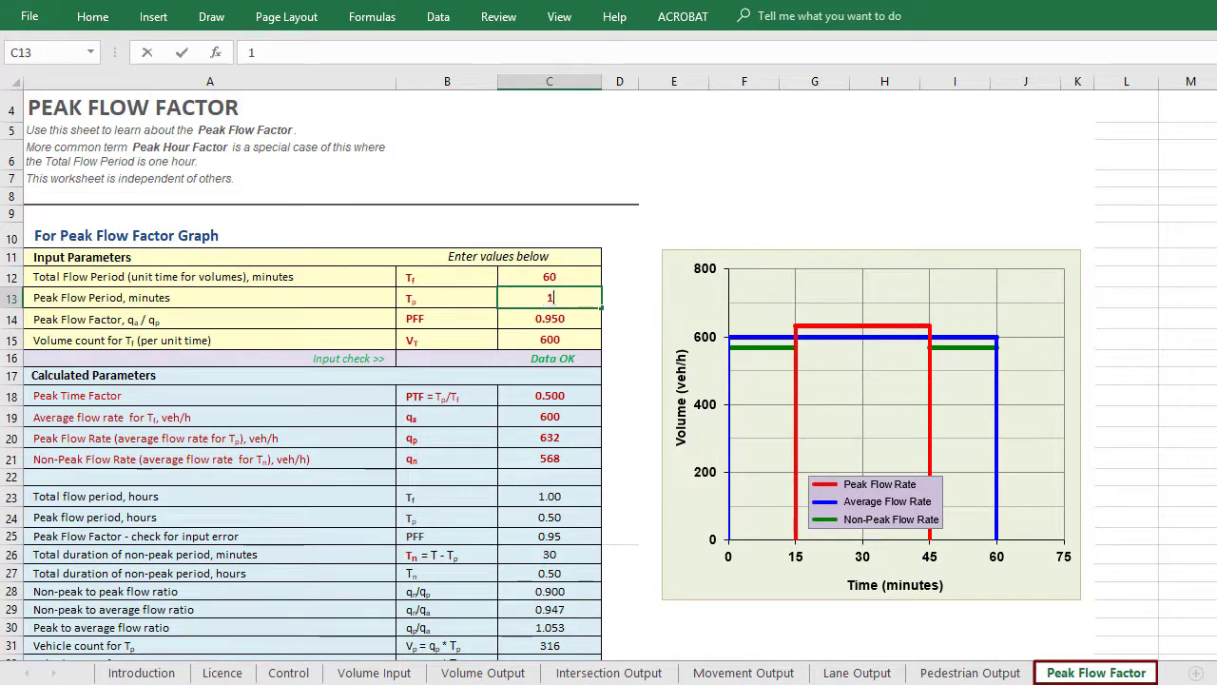
pyautogui.write('5')
pyautogui.press('Return')
pyautogui.click(549, 319)
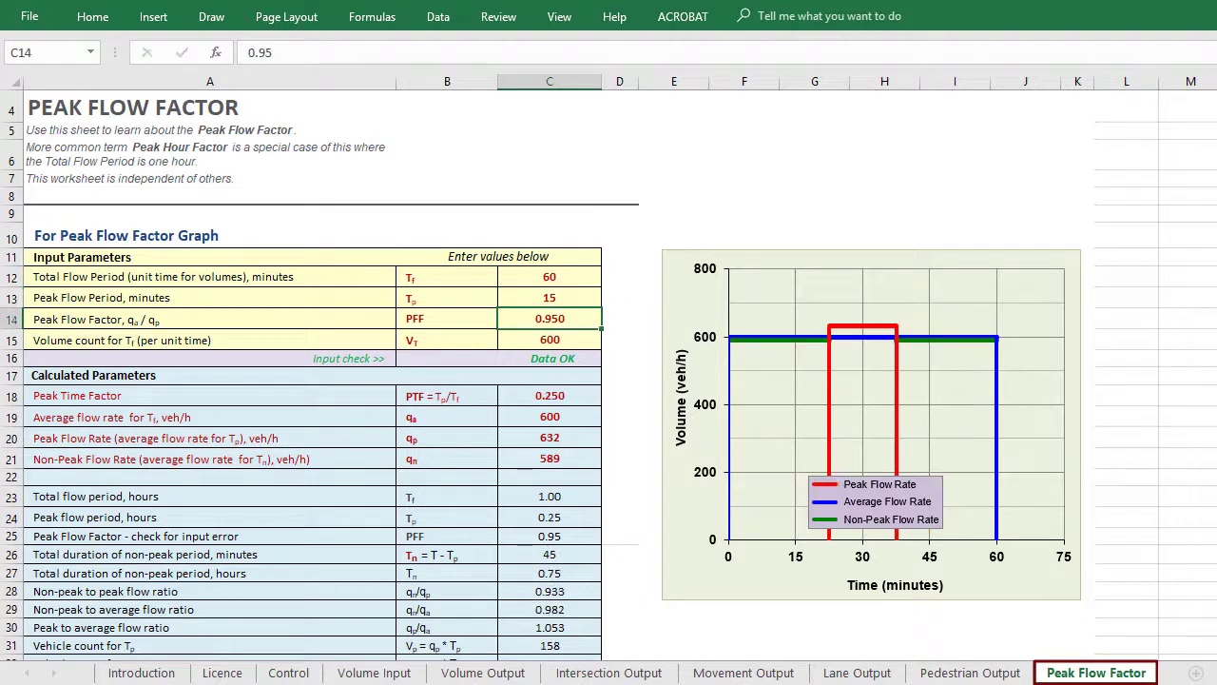
pyautogui.write('.')
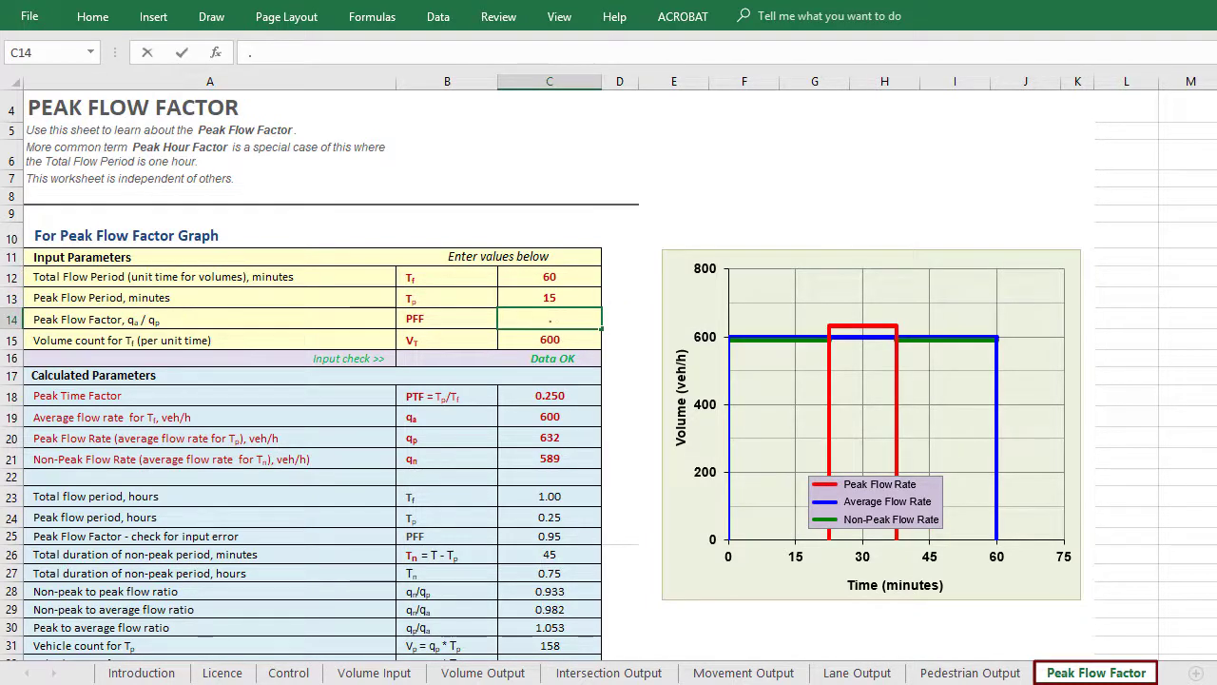
pyautogui.write('85')
pyautogui.press('Return')
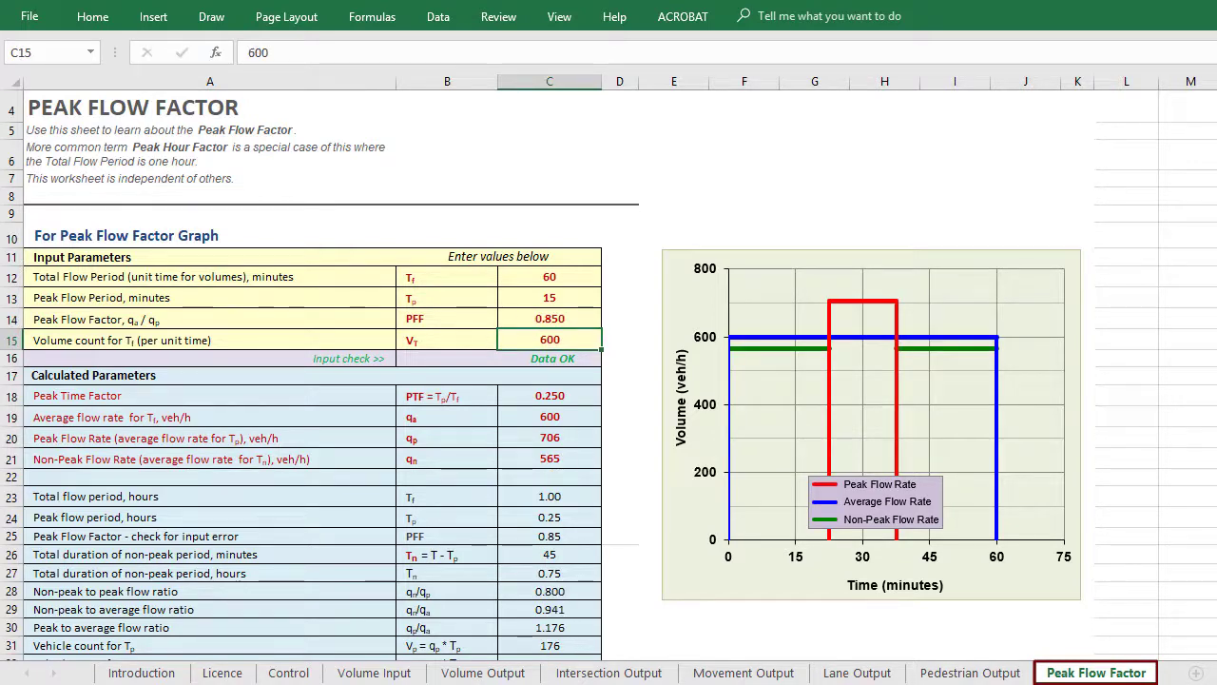